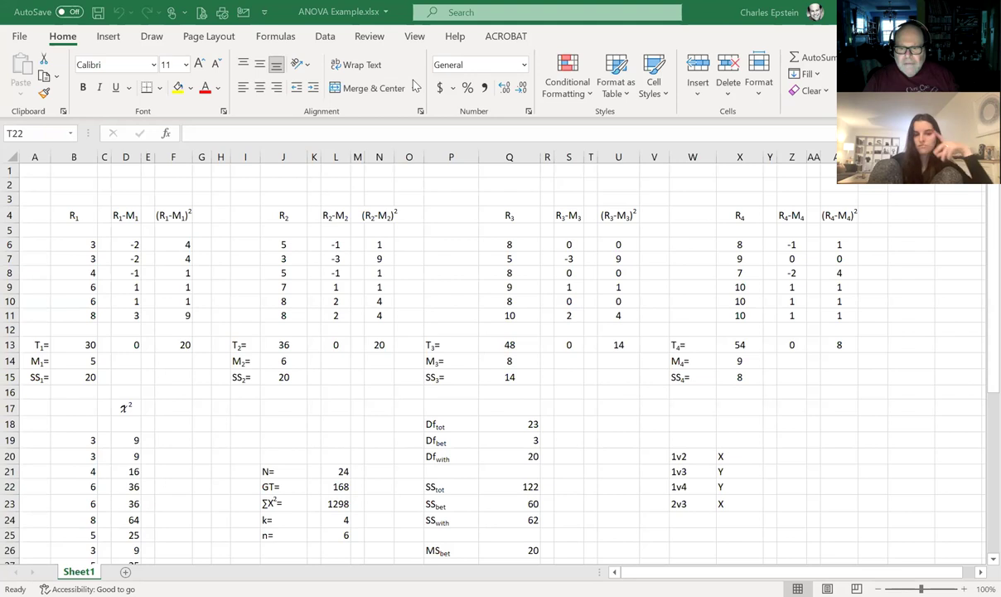
- Switch to Acrobat and review the definitions of N, GT, ΣX², k and n in ANOVA_Formulae.pdf
key("alt+Tab")
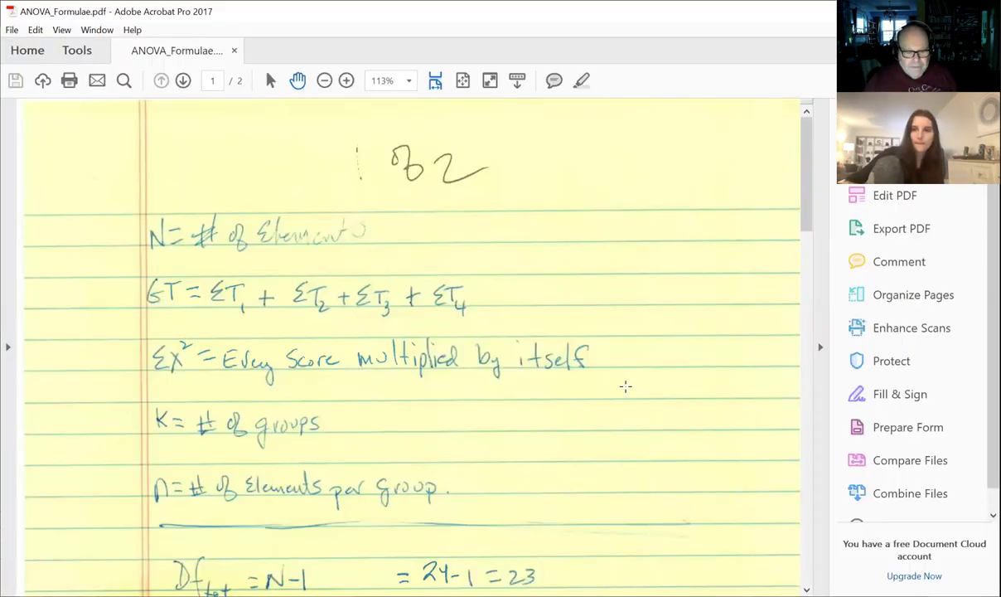
scroll(622, 390, "down", 2)
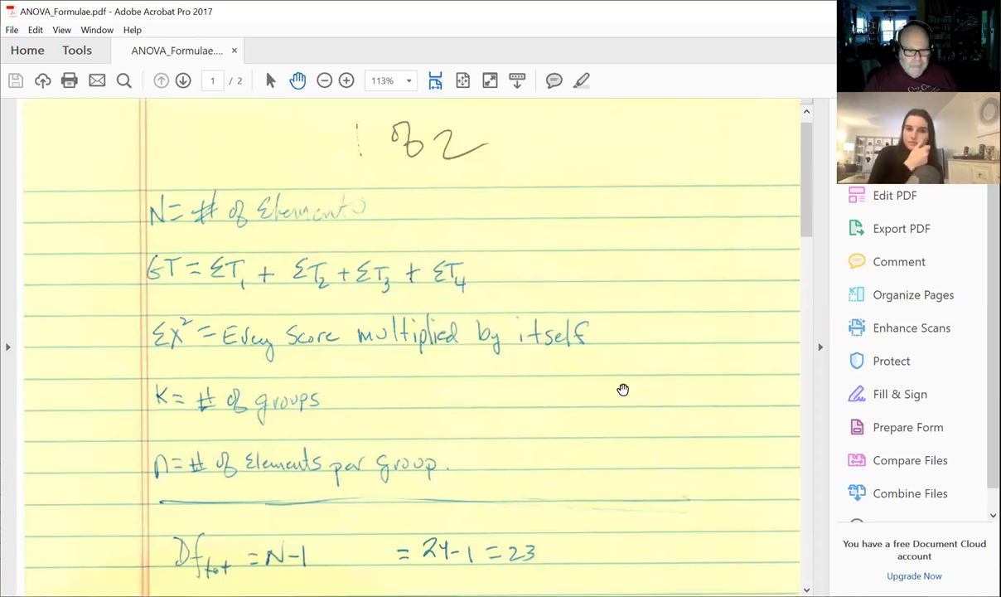
scroll(622, 389, "up", 2)
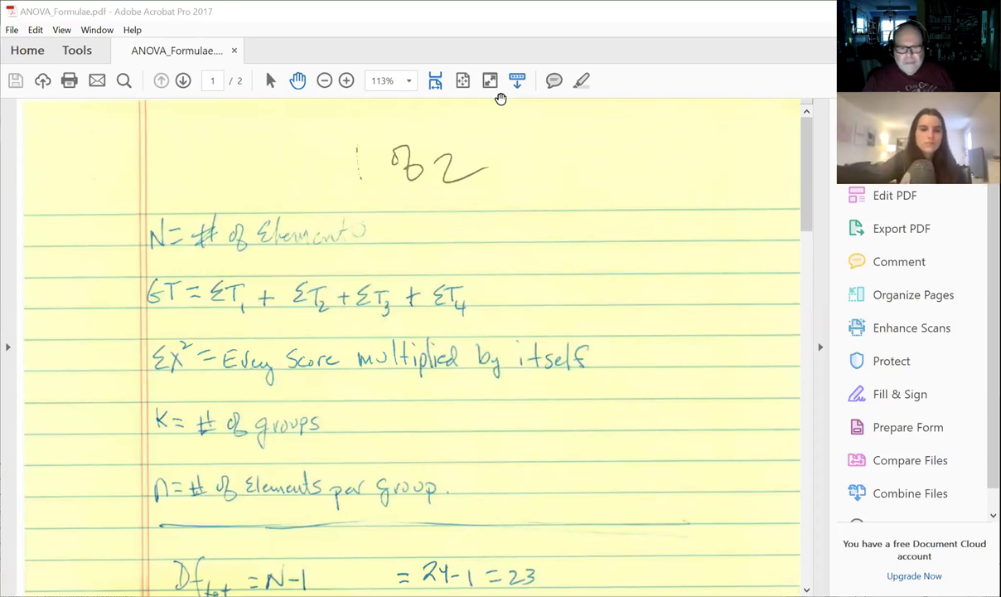
- Switch back to the ANOVA Example.xlsx workbook in Excel and inspect the GT formula in L22
key("alt+Tab")
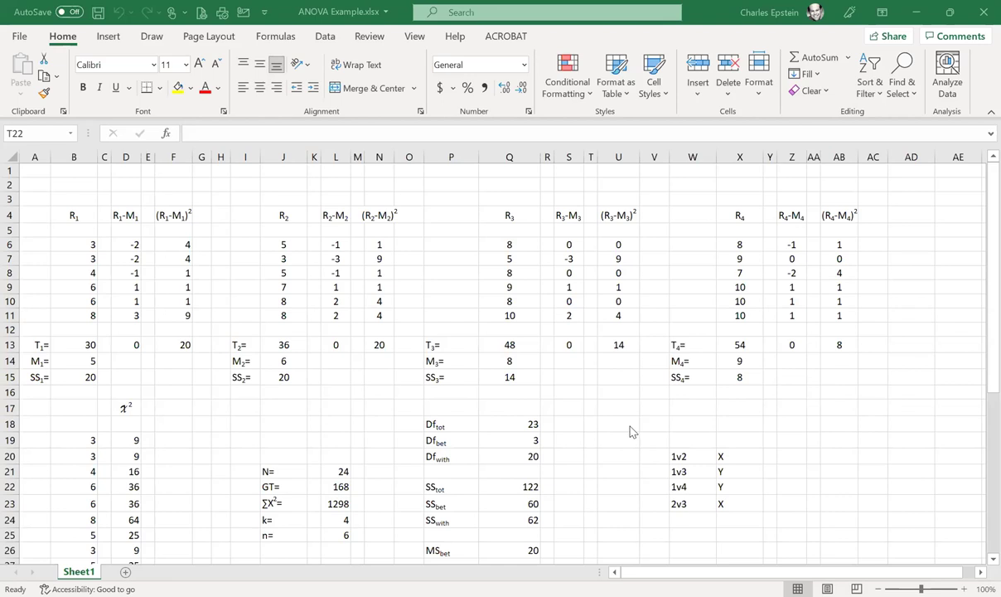
scroll(630, 431, "down", 2)
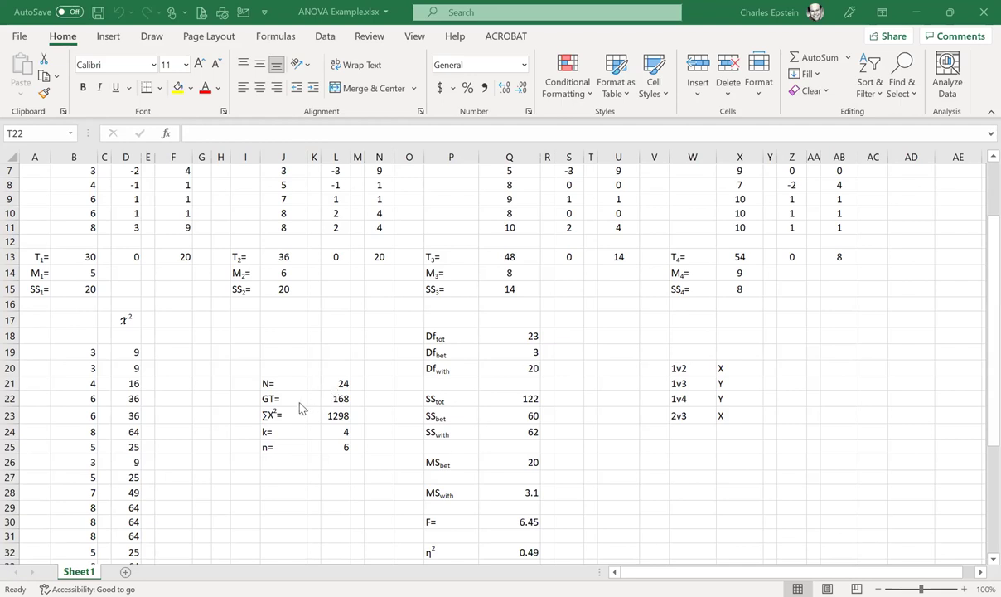
left_click(340, 400)
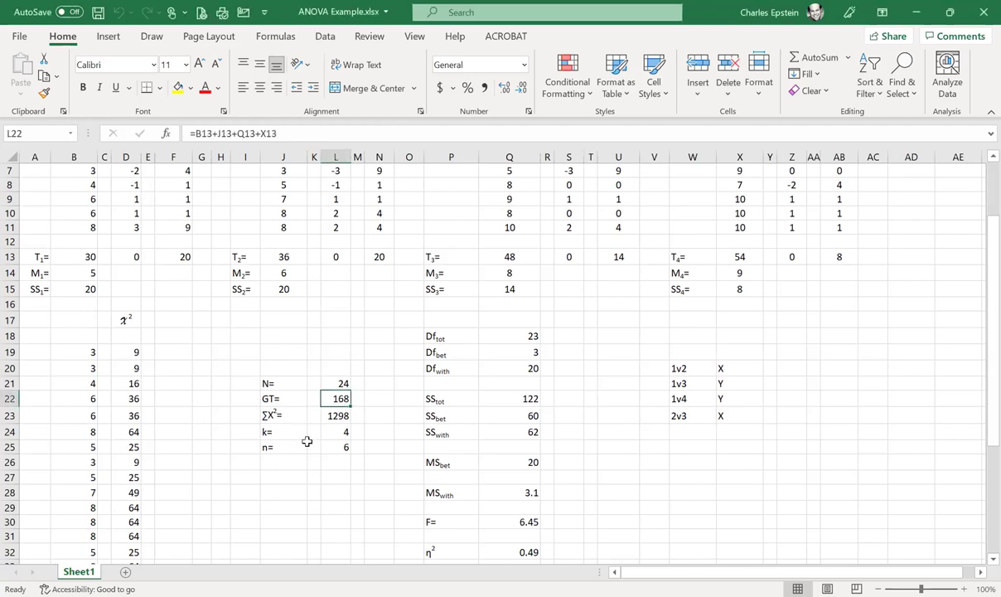
left_click(313, 493)
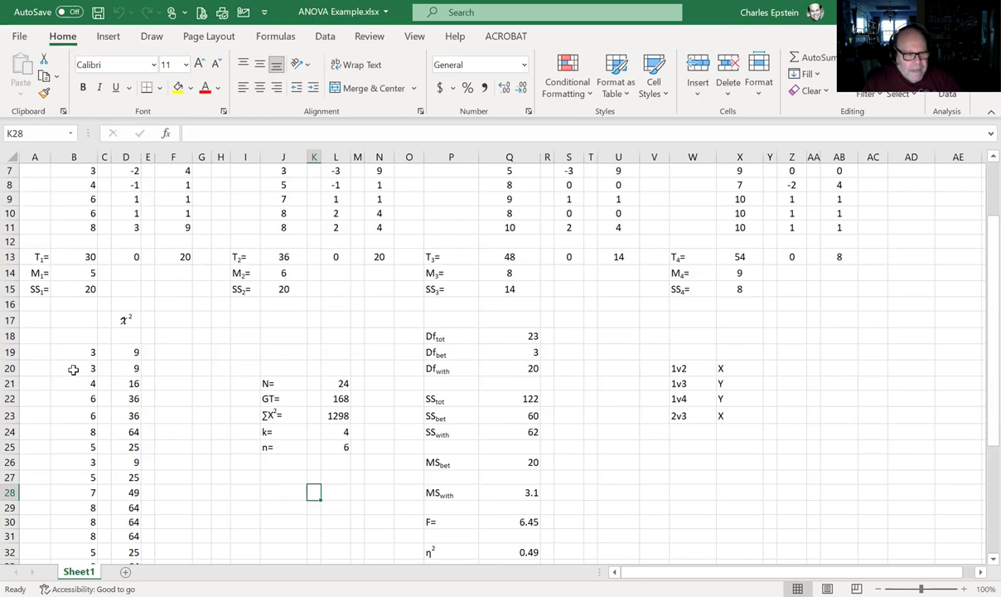
- Highlight the combined raw scores of all groups in B19:B42 for review
left_click_drag(83, 258, 83, 273)
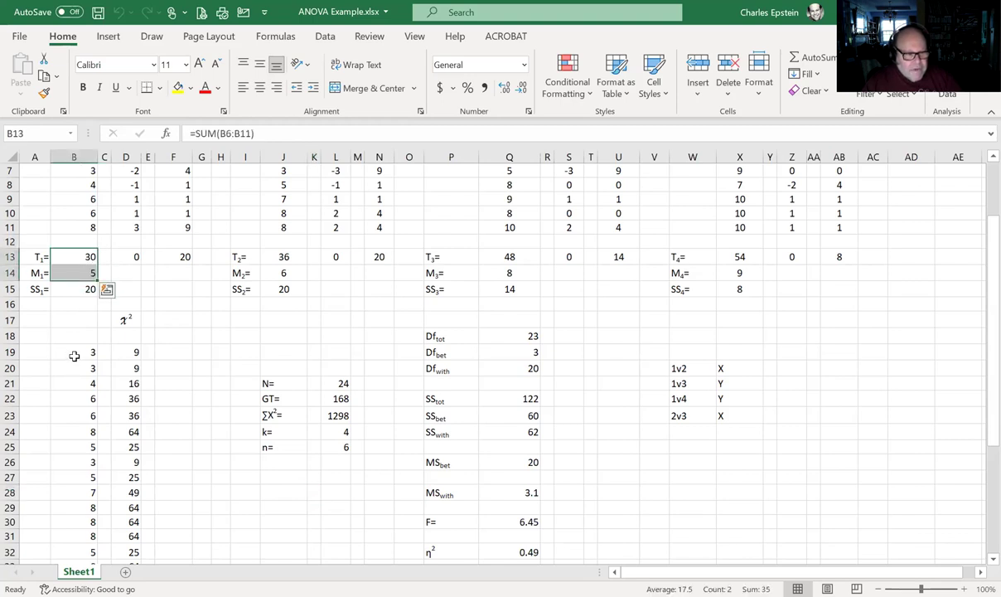
left_click(199, 341)
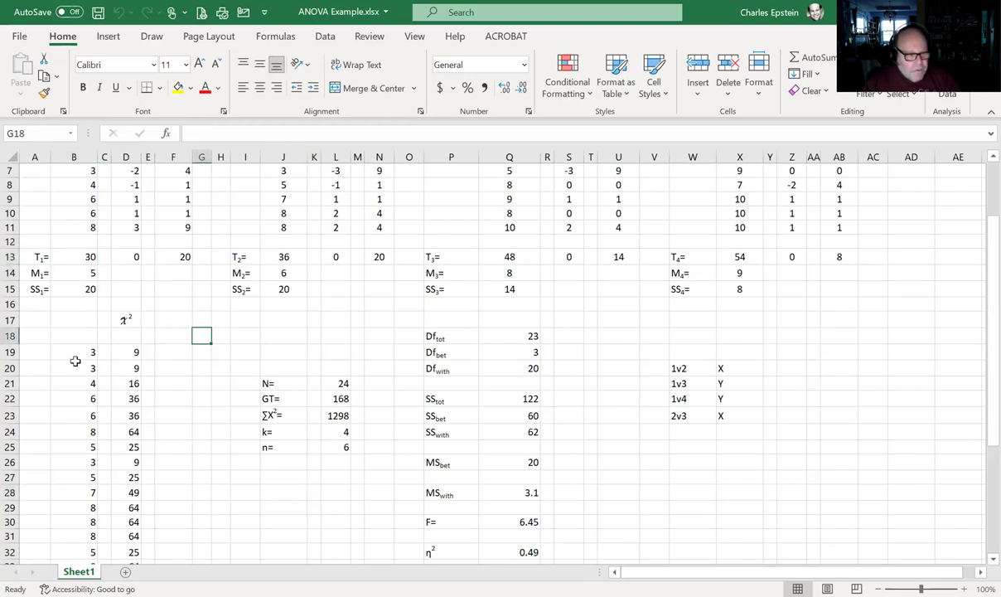
left_click_drag(74, 354, 82, 515)
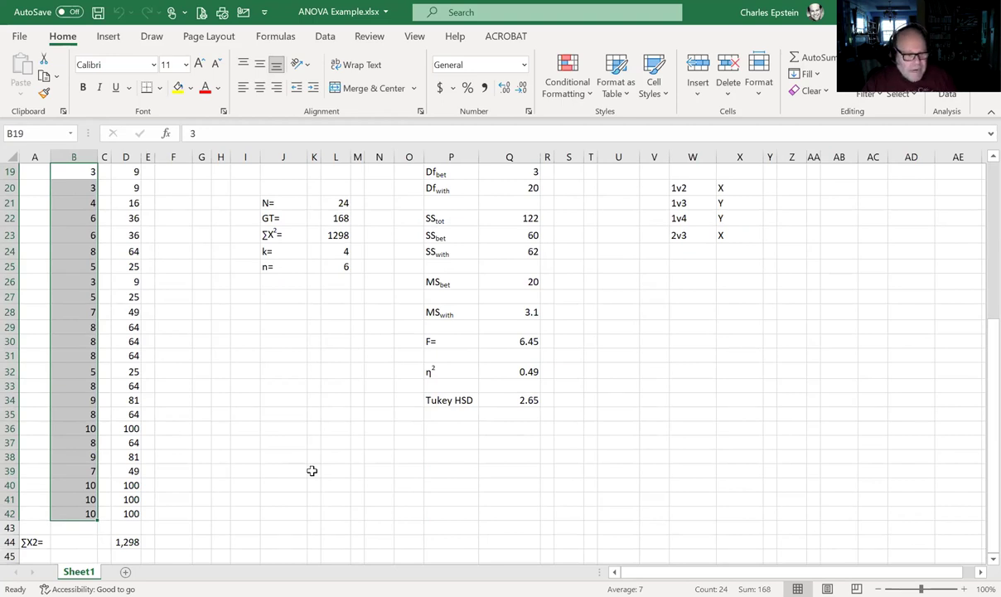
left_click(311, 470)
scroll(275, 447, "up", 3)
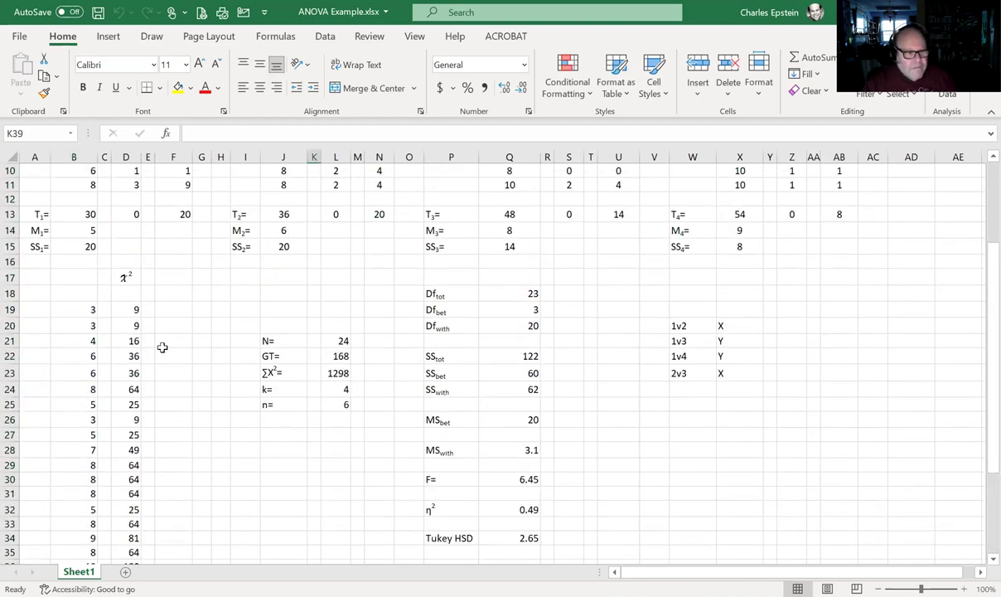
- Step through the squared-score formulas in the X² column from D19 to D32
left_click(129, 308)
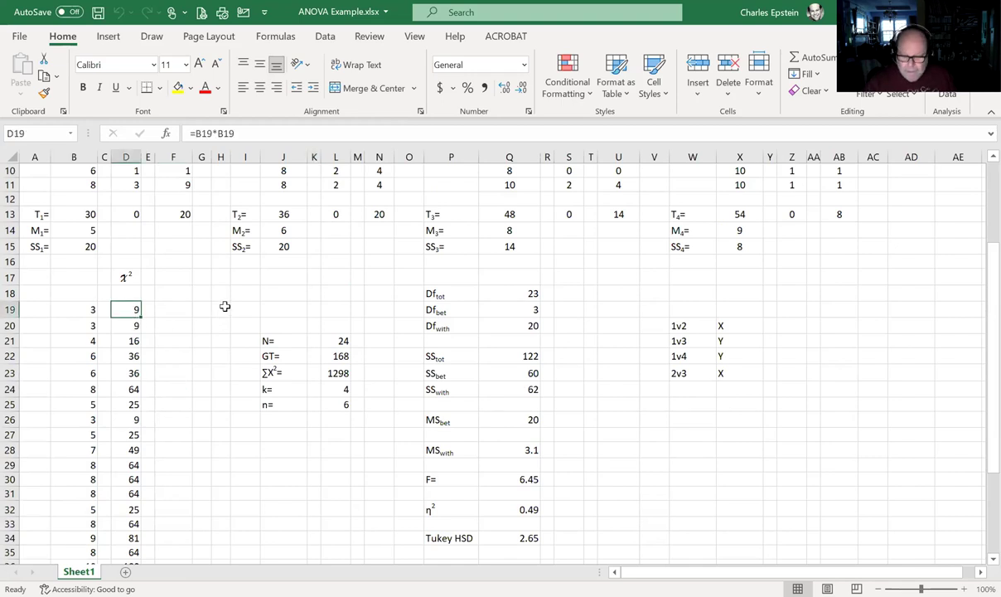
key("Down")
key("Down")
key("Down")
key("Down")
key("Down")
key("Down")
key("Down")
key("Down")
key("Down")
key("Down")
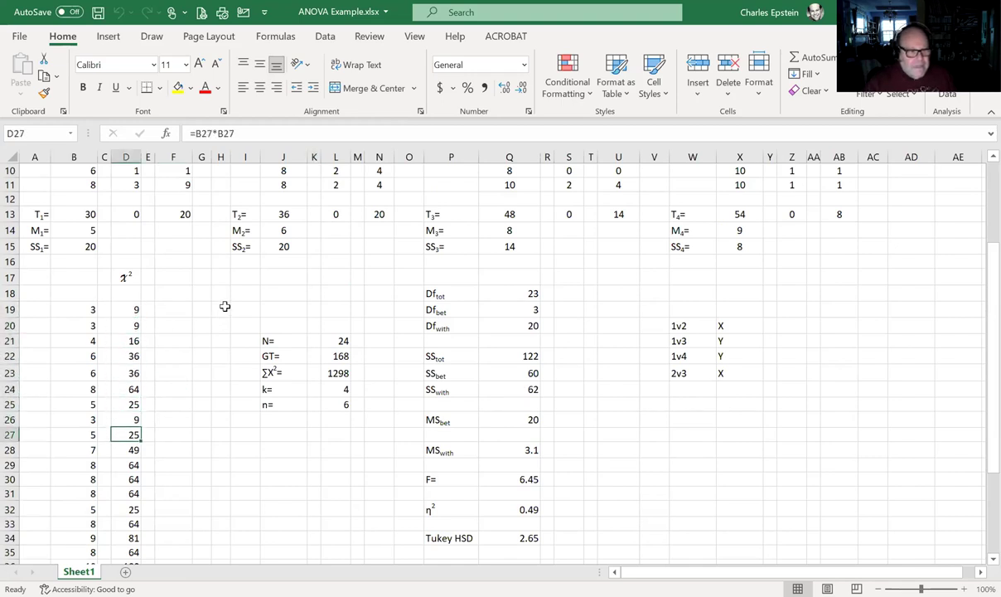
key("Down")
key("Down")
key("Down")
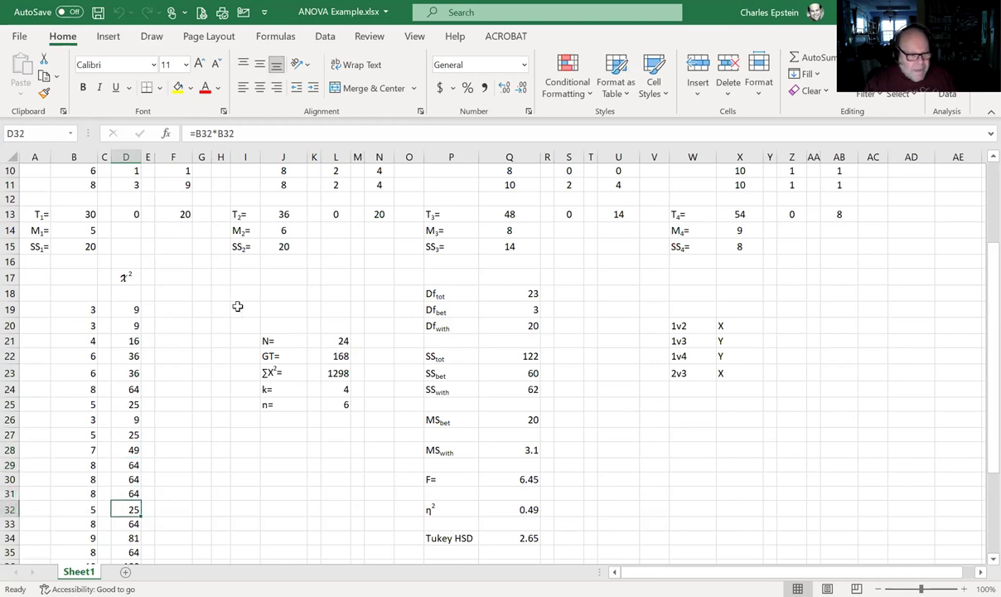
scroll(228, 365, "down", 3)
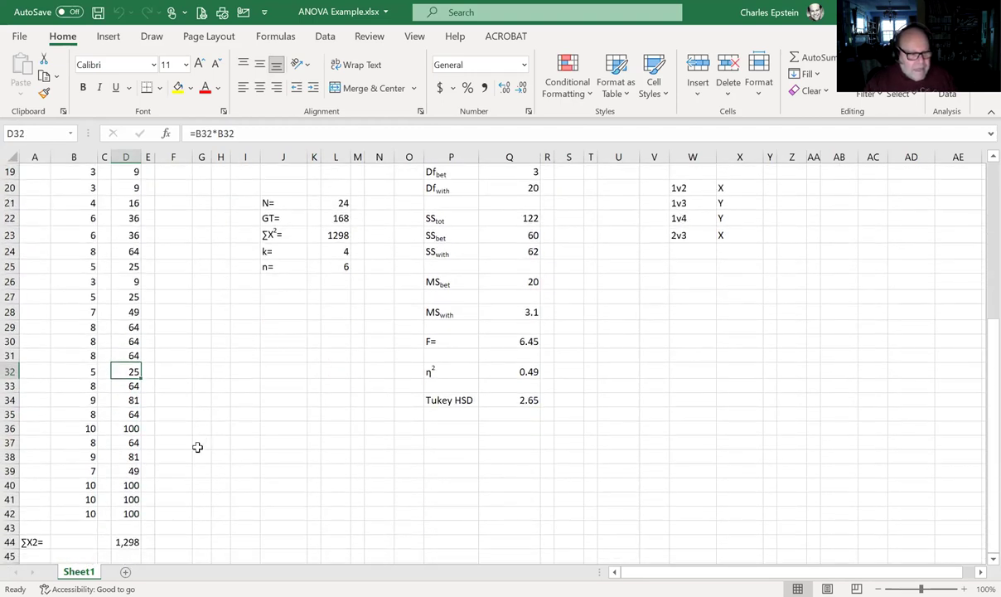
- Inspect the ΣX² sum formula in D44 and compare it with the squared scores above it
left_click(127, 542)
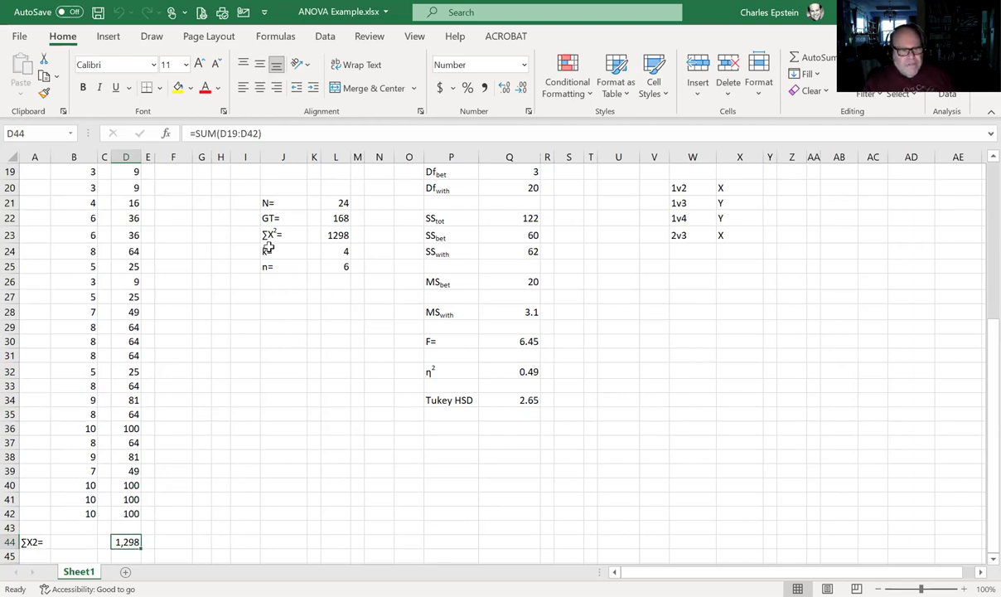
scroll(174, 322, "up", 2)
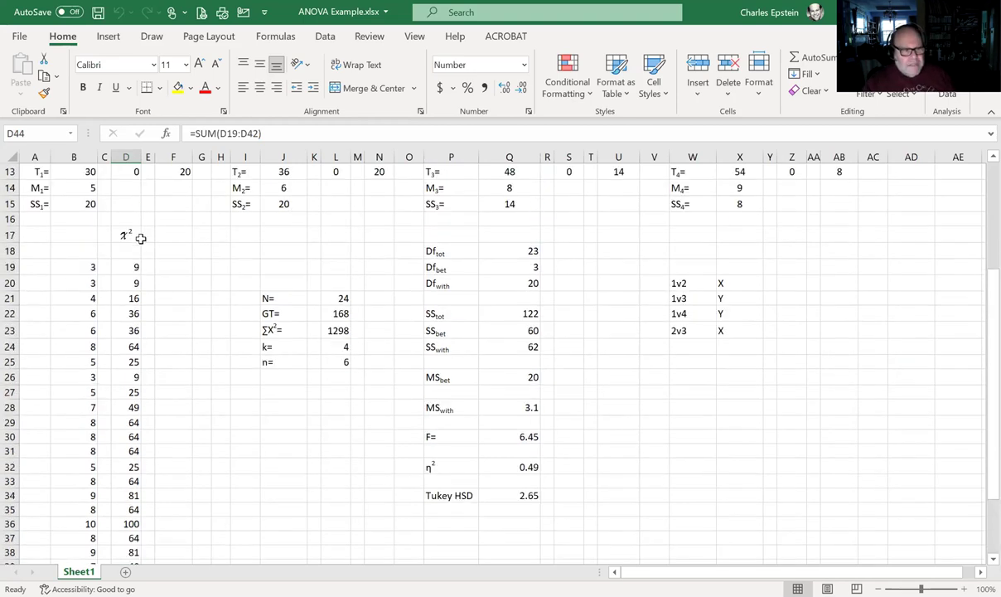
scroll(195, 319, "down", 3)
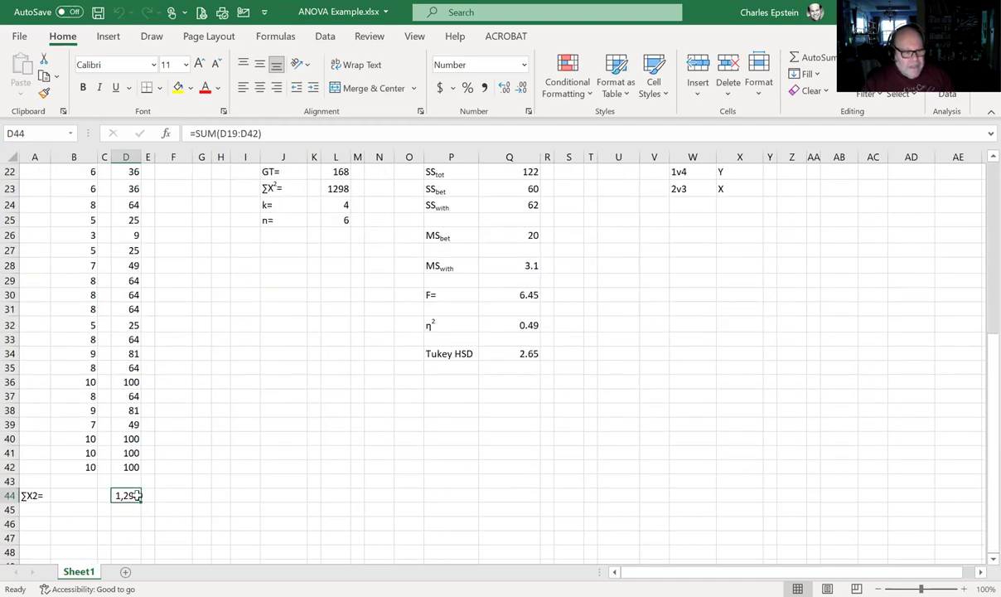
scroll(228, 402, "up", 2)
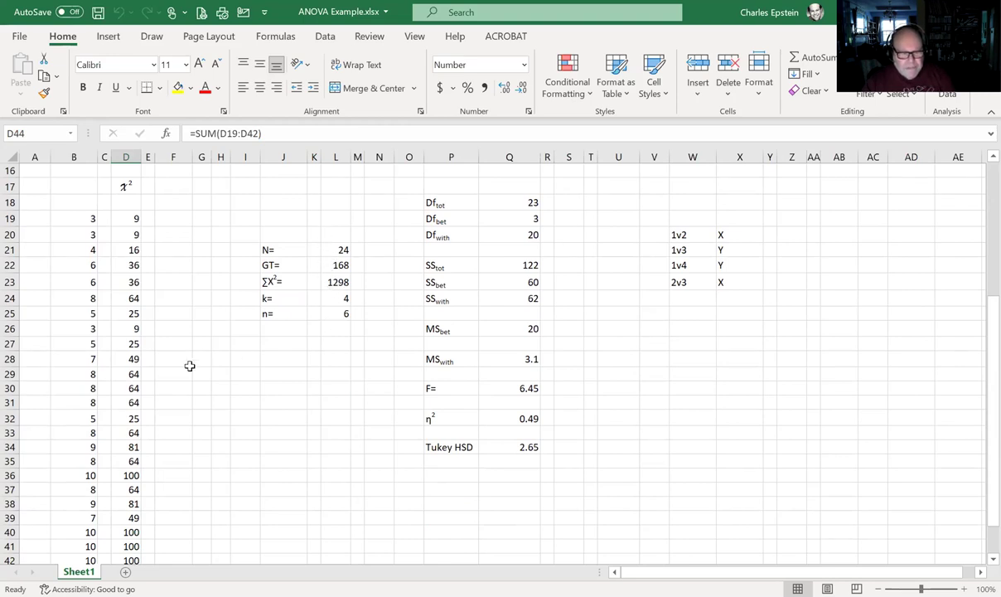
scroll(195, 355, "up", 2)
scroll(196, 354, "up", 1)
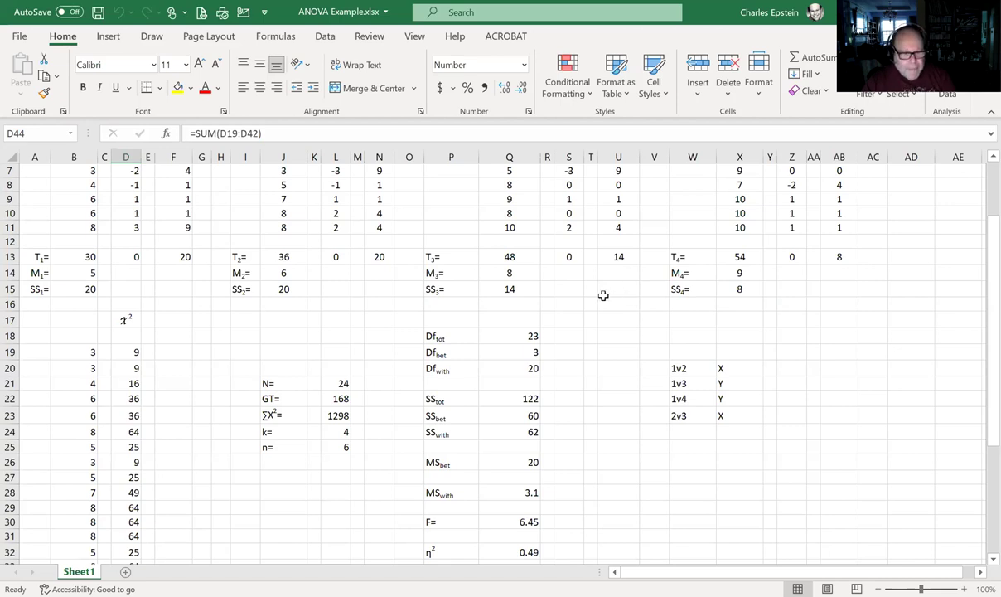
scroll(221, 365, "down", 1)
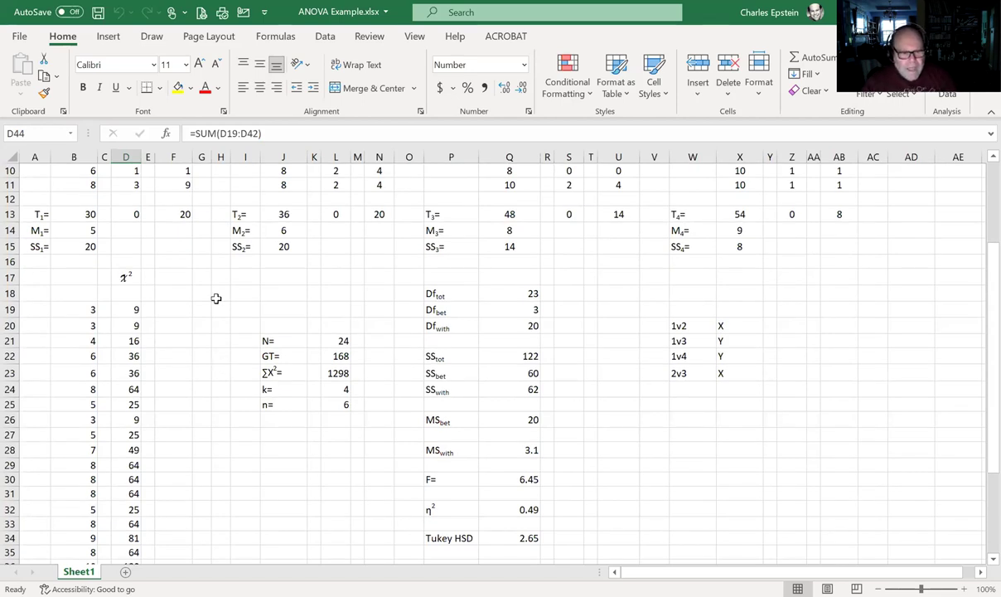
- Review the N, GT, ΣX², k and n labels in J21:J25 and recheck the GT formula in L22
left_click_drag(276, 348, 274, 400)
left_click(244, 449)
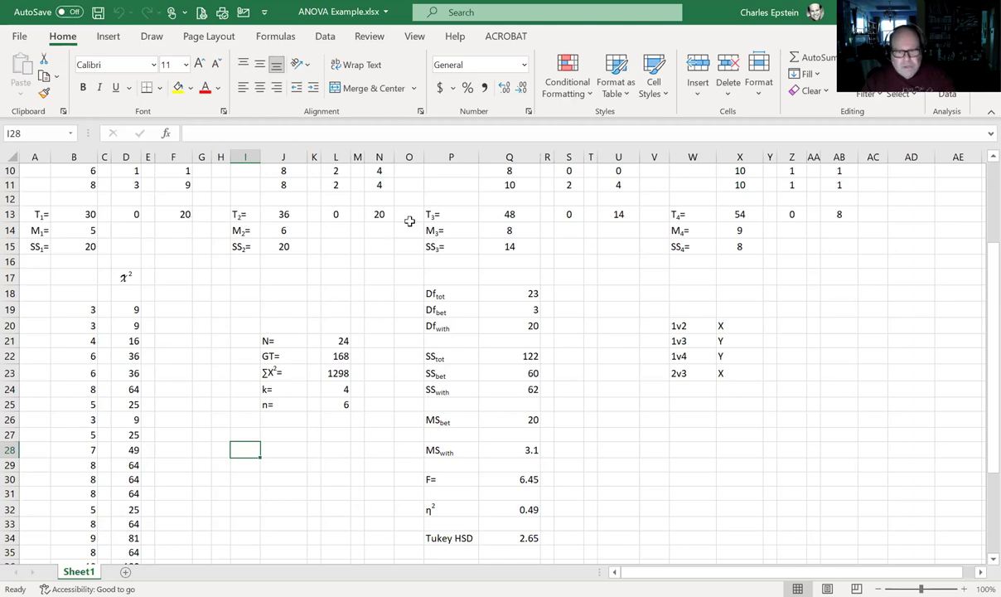
left_click(340, 357)
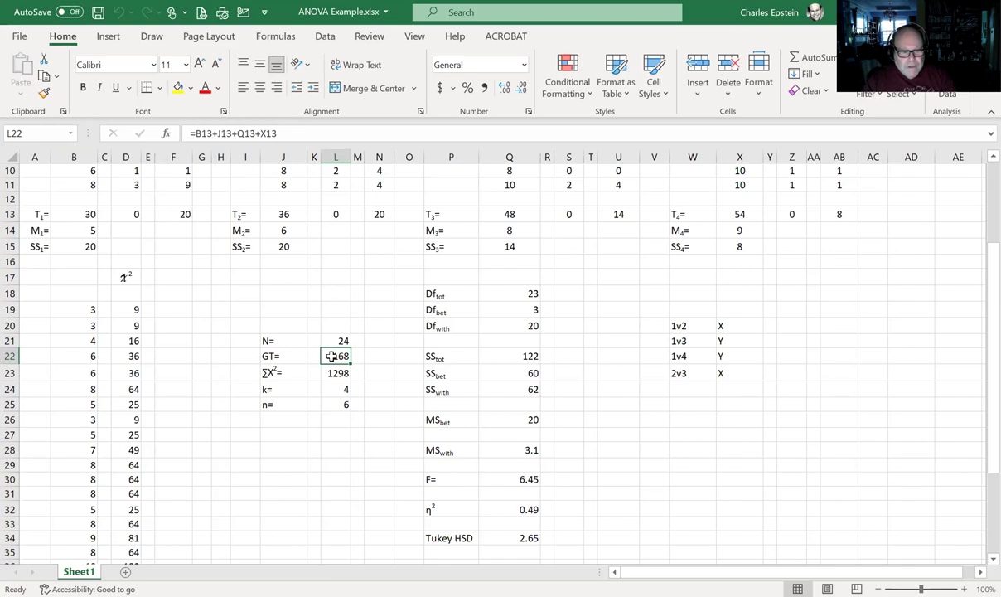
left_click(301, 435)
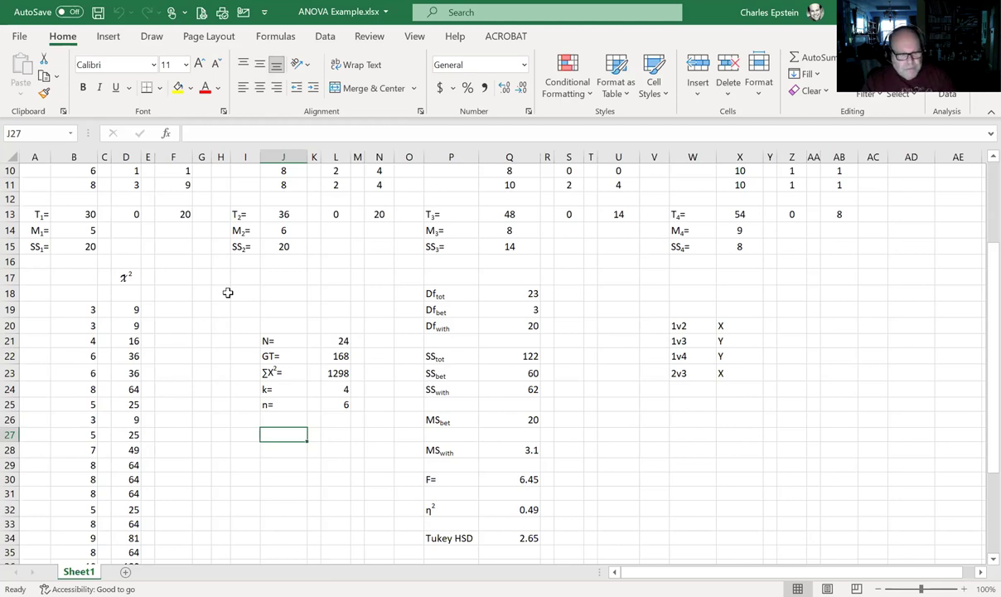
- Review the raw scores in B19:B42 again along with the squaring formula in D19 and the X² column
left_click(76, 310)
left_click_drag(75, 318, 66, 517)
scroll(215, 431, "up", 2)
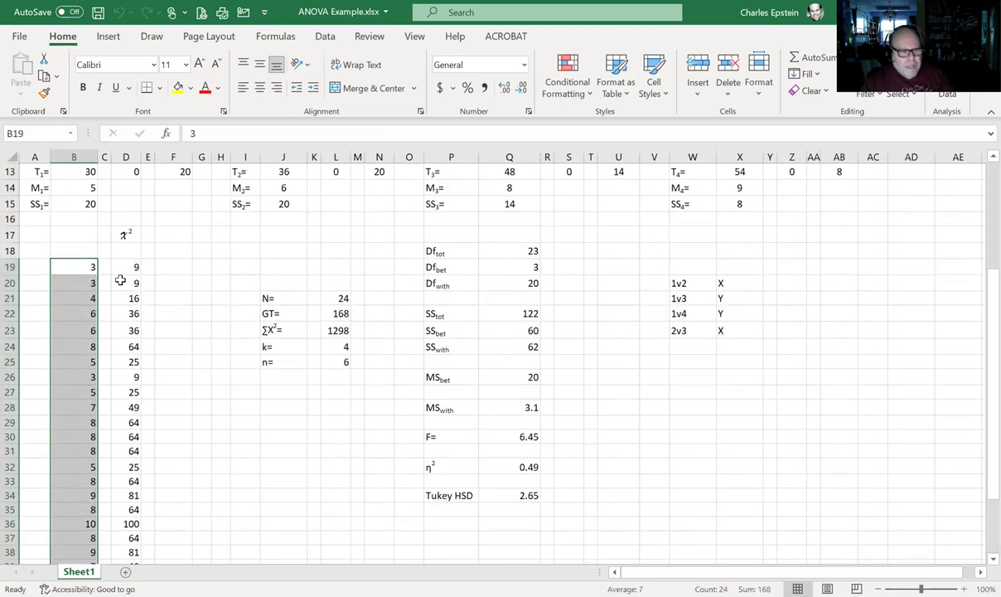
left_click(129, 265)
scroll(193, 434, "down", 3)
scroll(193, 434, "down", 1)
scroll(161, 414, "up", 5)
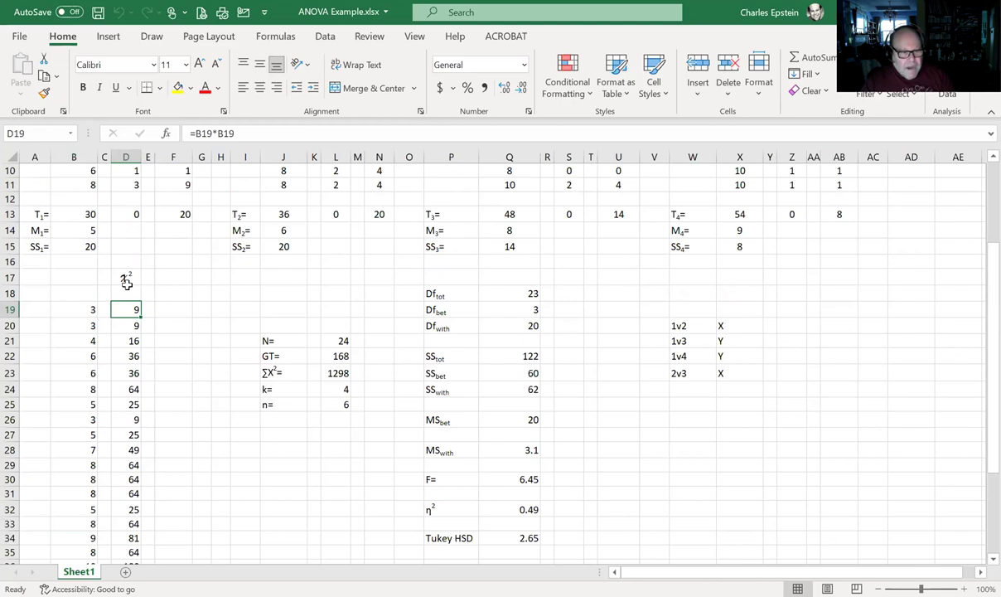
scroll(196, 372, "down", 4)
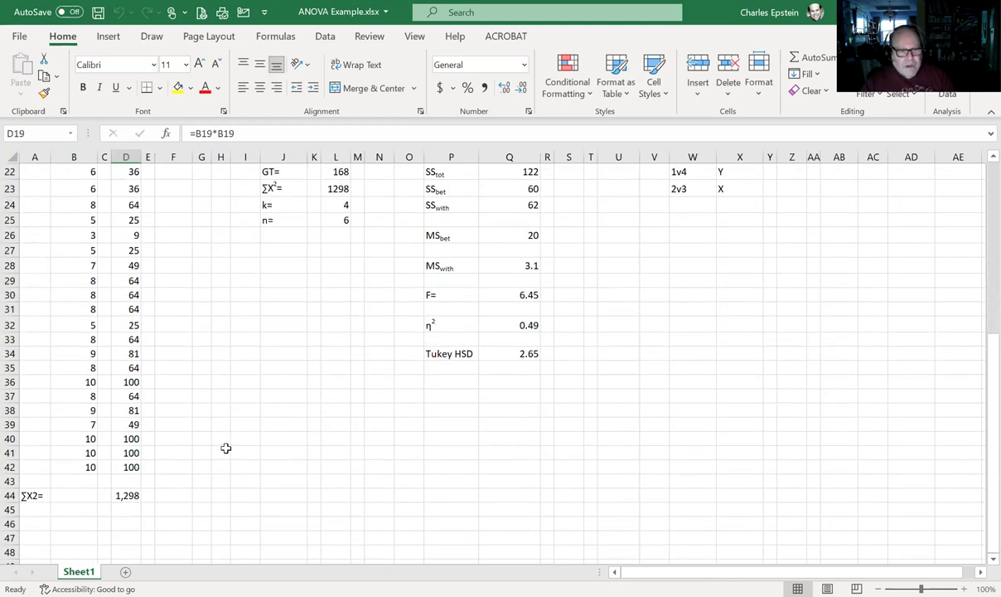
- Inspect the ΣX² cell reference in L23 and compare it with the squared-score column
scroll(225, 447, "up", 3)
left_click(335, 331)
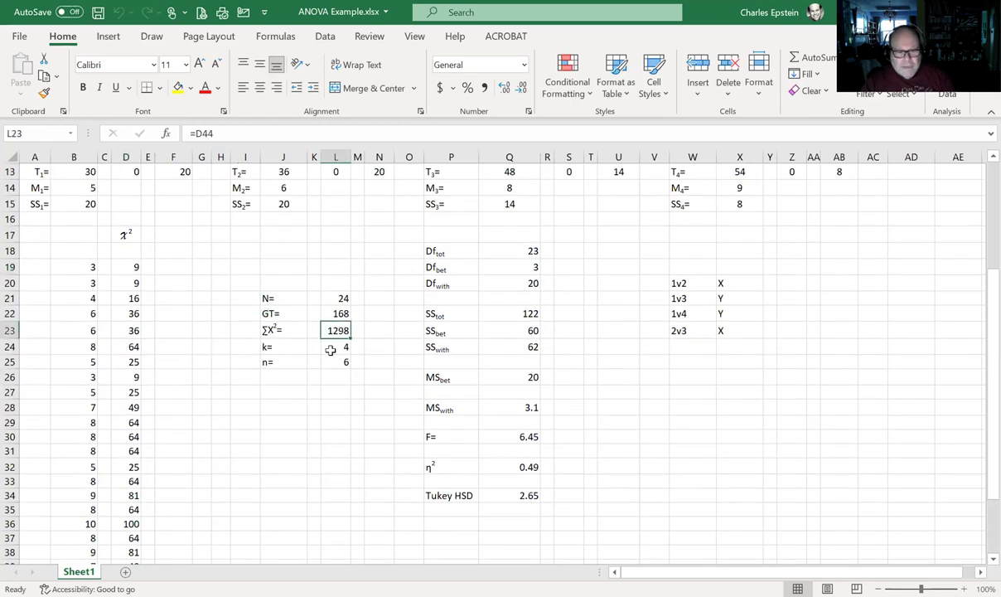
scroll(210, 441, "up", 2)
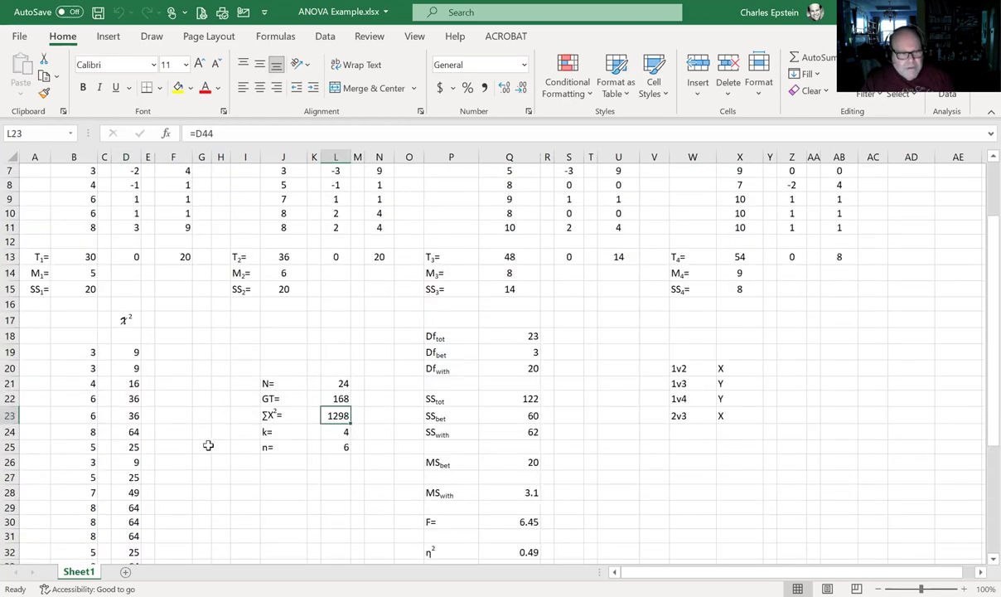
scroll(208, 439, "up", 1)
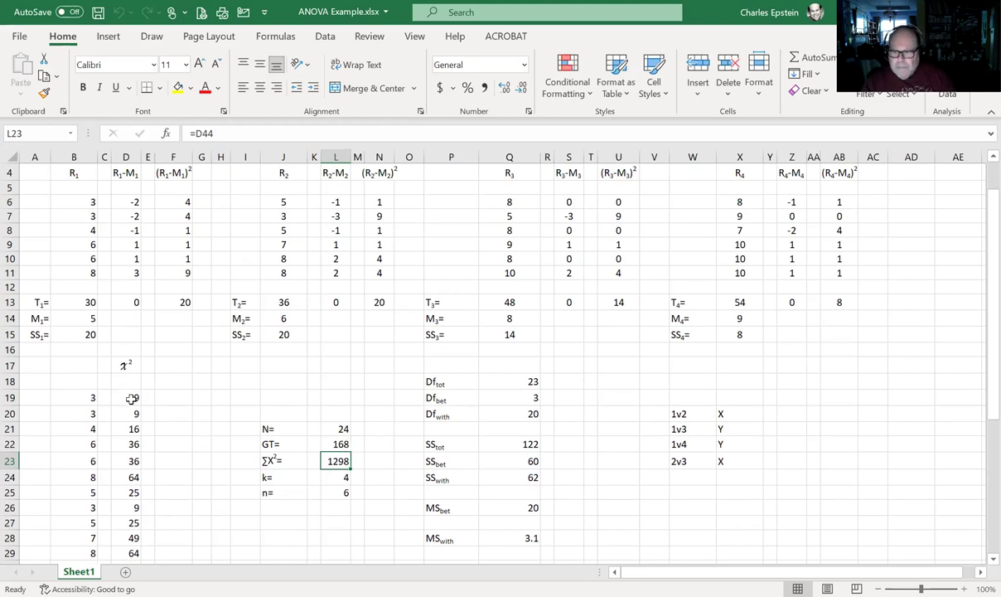
scroll(130, 397, "down", 4)
scroll(174, 385, "up", 1)
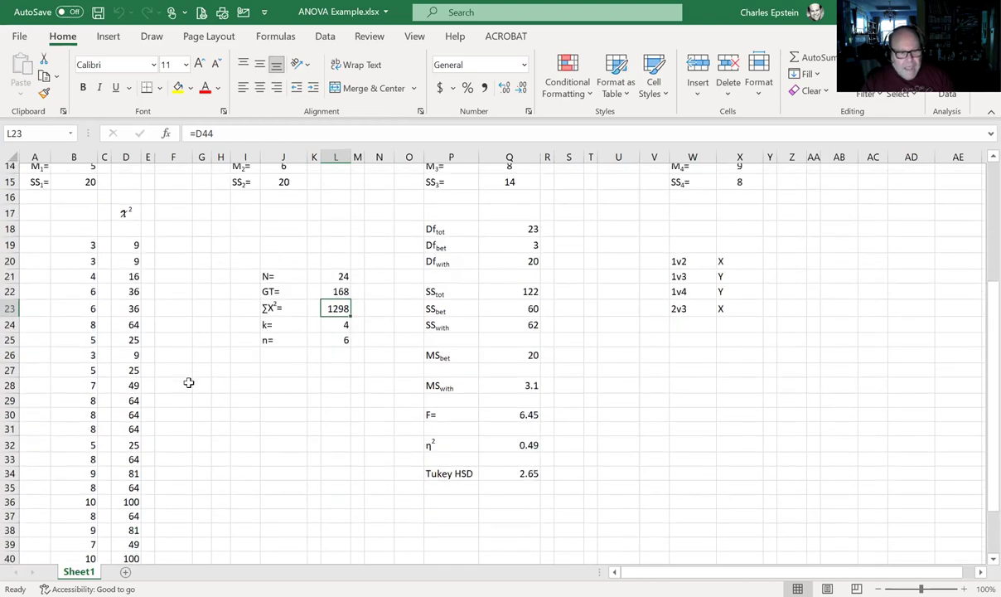
scroll(189, 382, "up", 1)
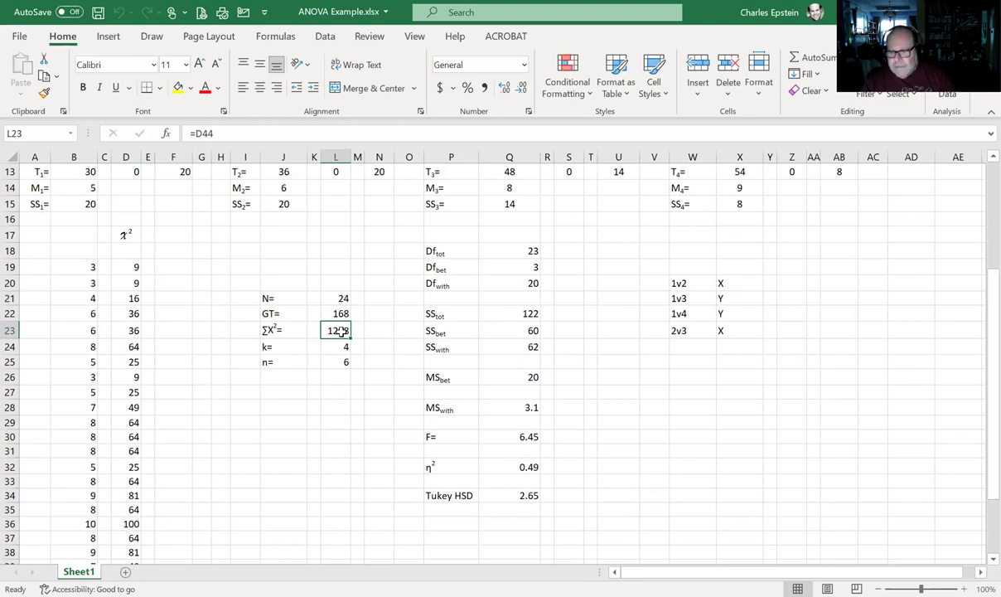
- Inspect the total and between-groups degrees of freedom formulas in Q18 and Q19
left_click(299, 422)
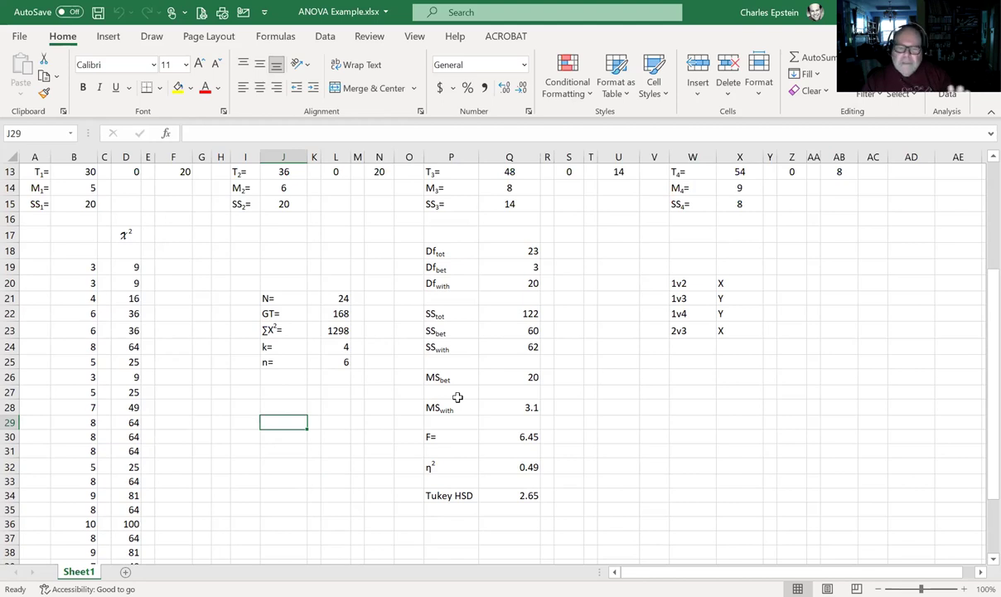
left_click(500, 252)
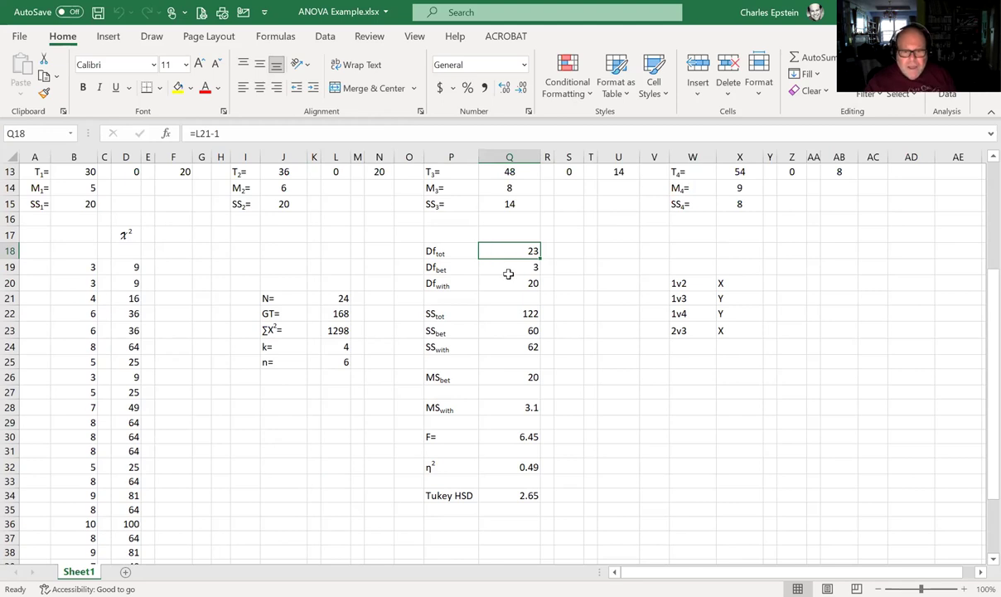
left_click(509, 267)
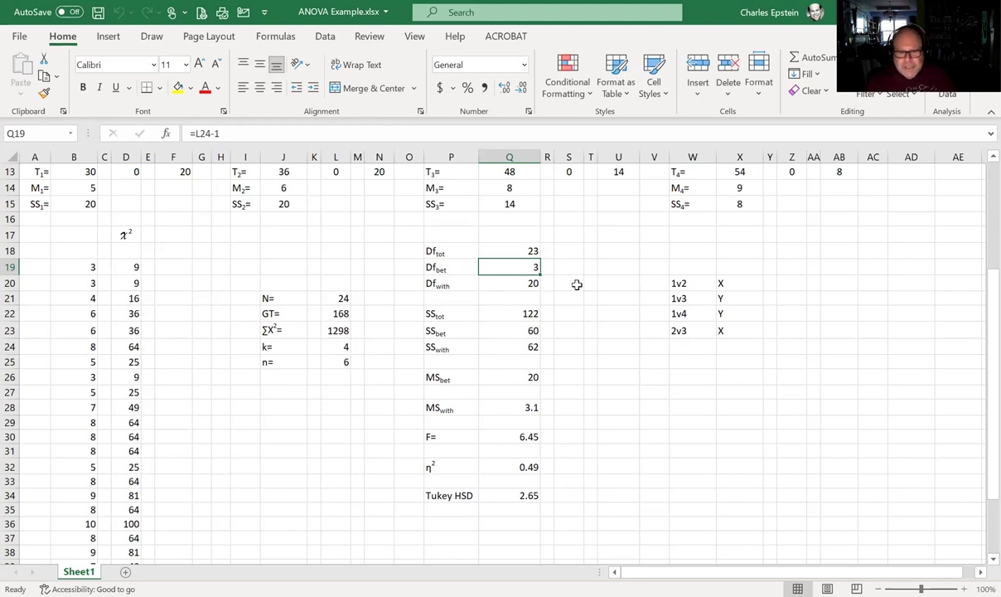
- Inspect the within-groups degrees of freedom formula in Q20 and compare it with the total and between-groups formulas in Q18 and Q19
left_click(505, 283)
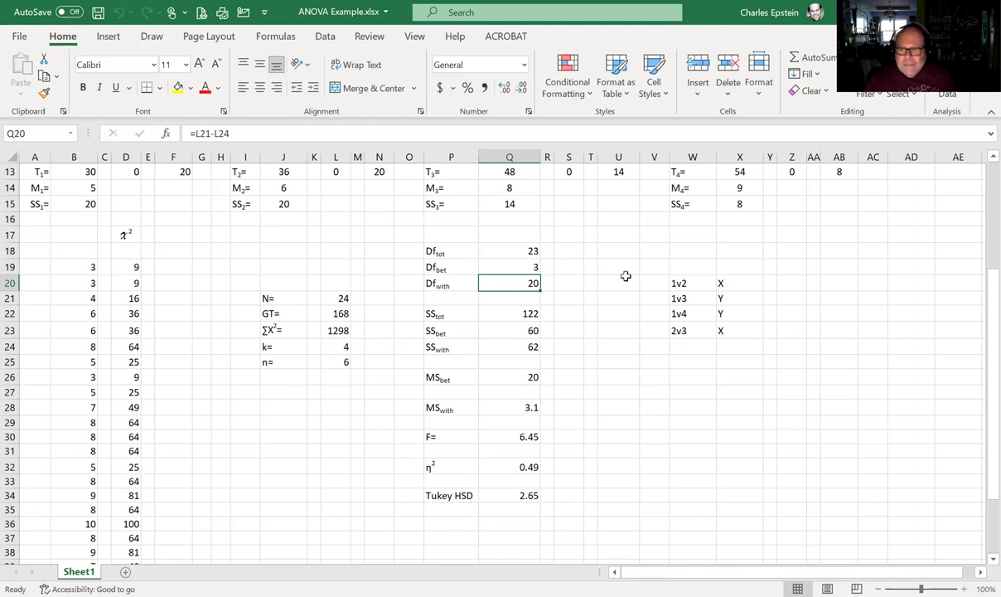
left_click(507, 254)
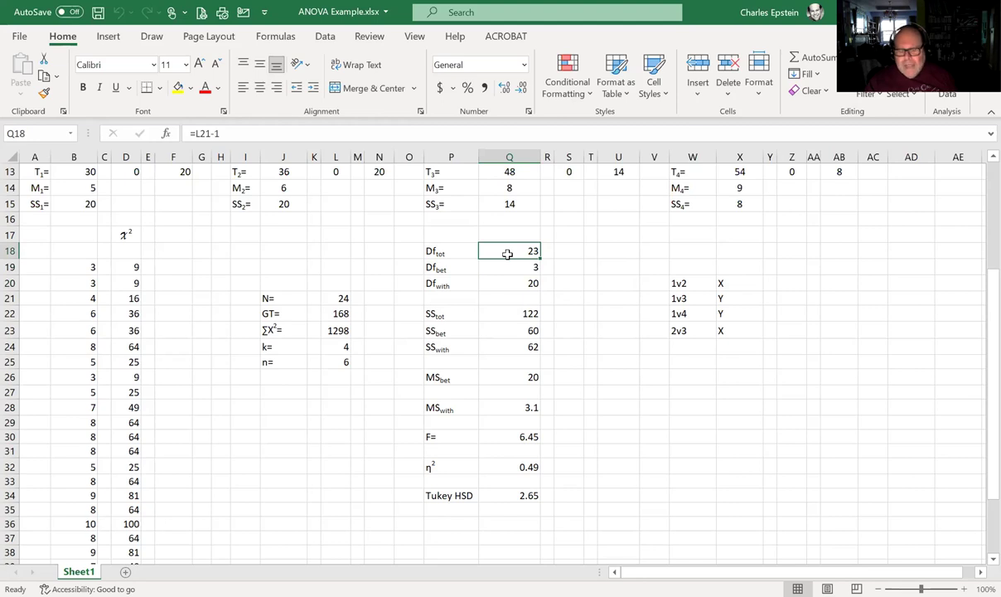
left_click(507, 265)
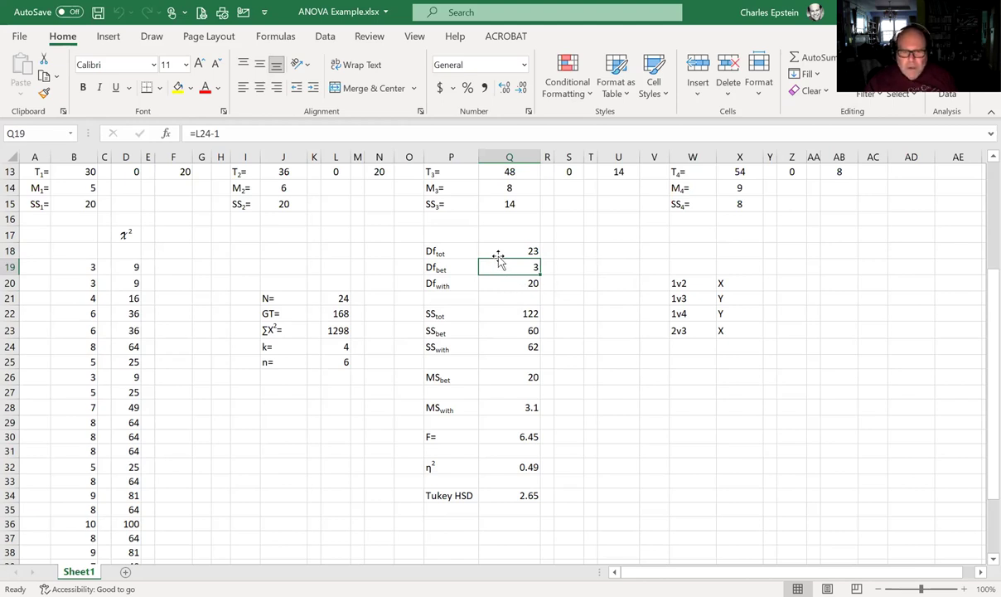
left_click(503, 284)
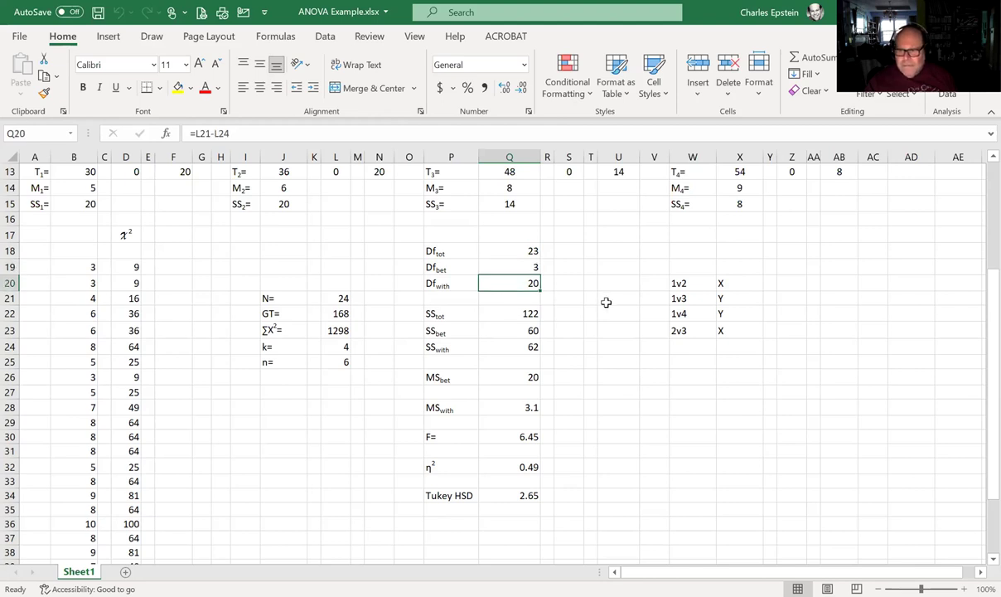
- Inspect the SStot formula in Q22 and check it against the handwritten degrees-of-freedom and SS formulas in ANOVA_Formulae.pdf in Adobe Acrobat
left_click(504, 312)
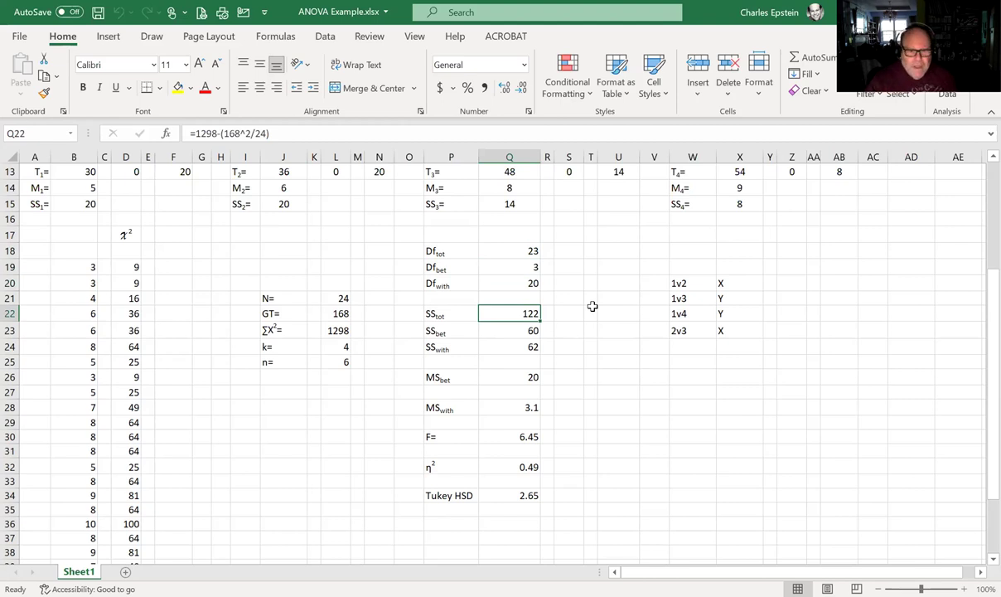
left_click(608, 352)
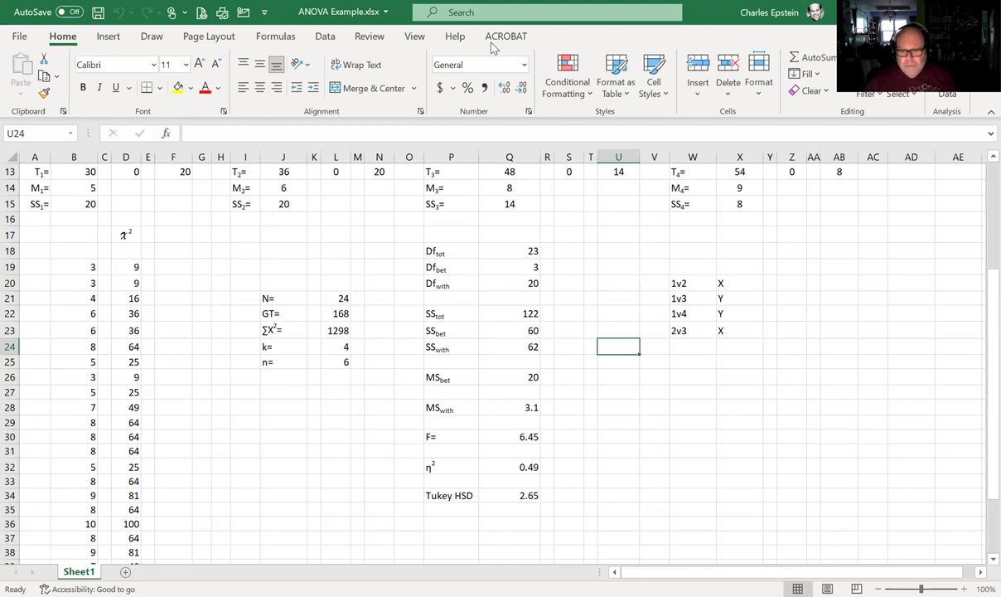
key("alt+Tab")
scroll(507, 389, "down", 8)
scroll(504, 386, "down", 2)
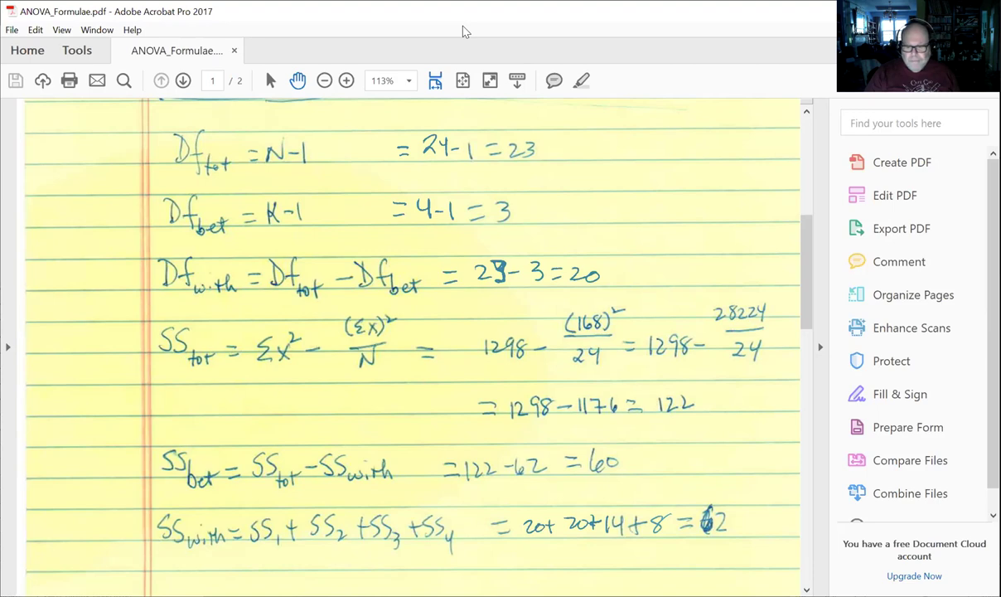
key("alt+Tab")
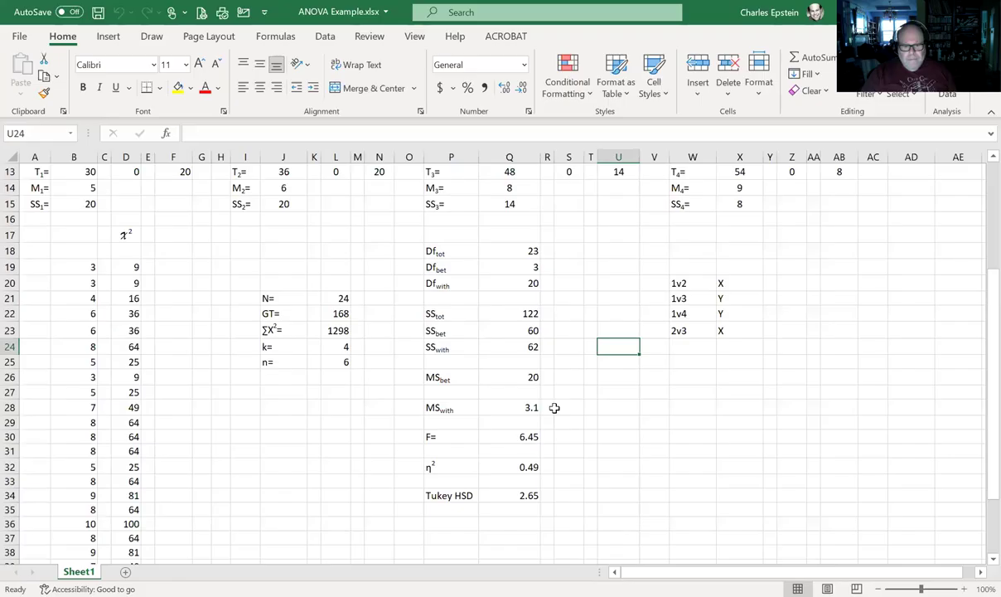
- Inspect the total, between-groups and within-groups sum of squares formulas in Q22:Q24 of the Excel workbook
left_click(514, 316)
left_click(510, 332)
left_click(515, 346)
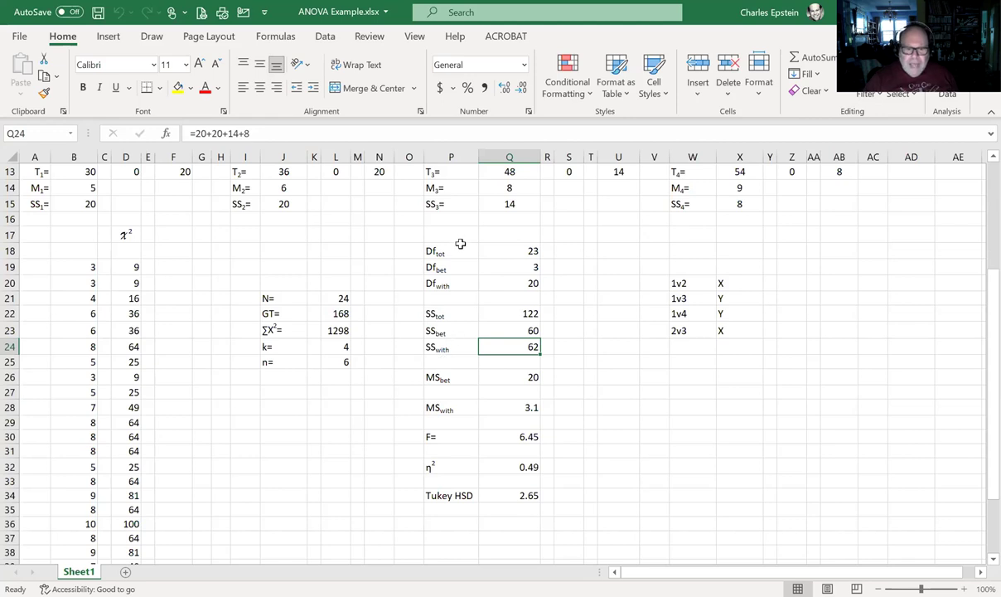
- Inspect the between-groups and within-groups mean square formulas in Q26 and Q28, going over both twice
left_click(529, 376)
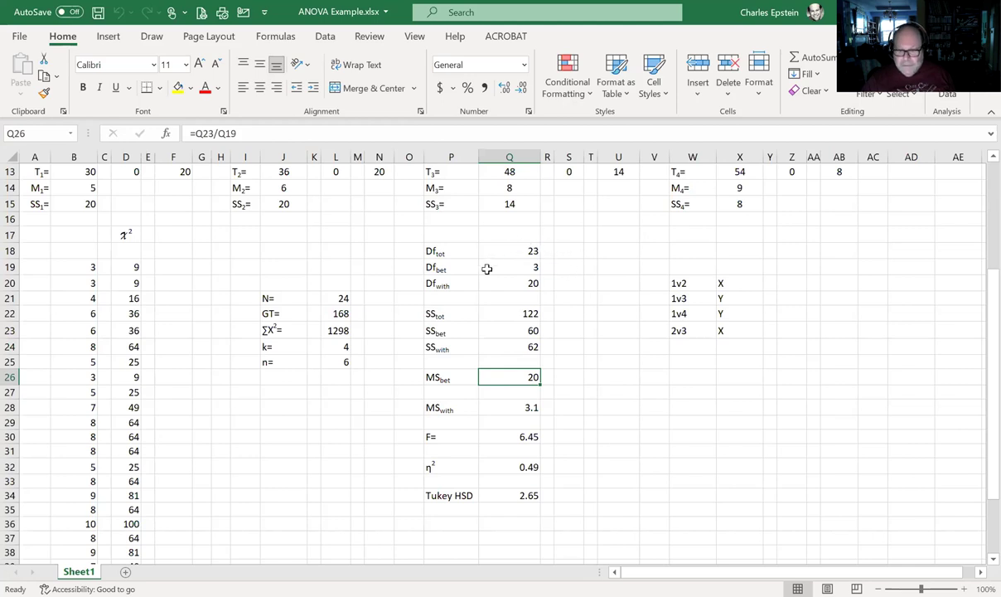
left_click(493, 408)
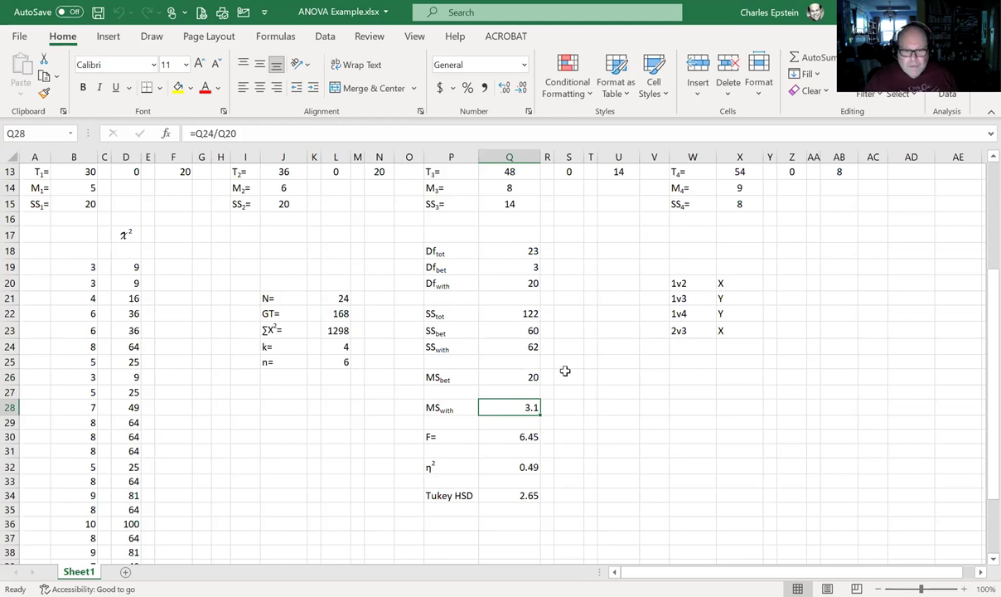
left_click(492, 377)
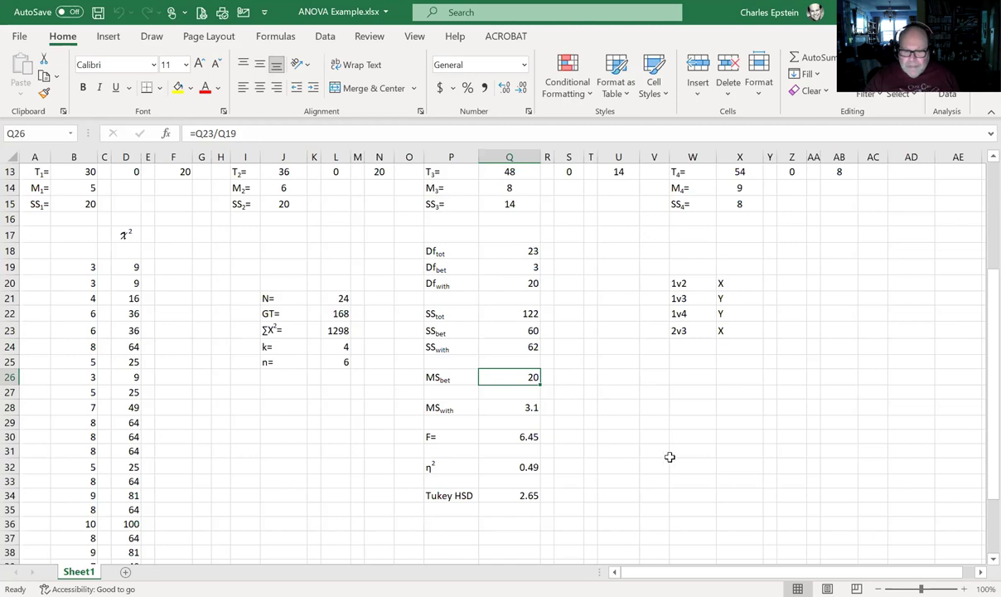
left_click(520, 407)
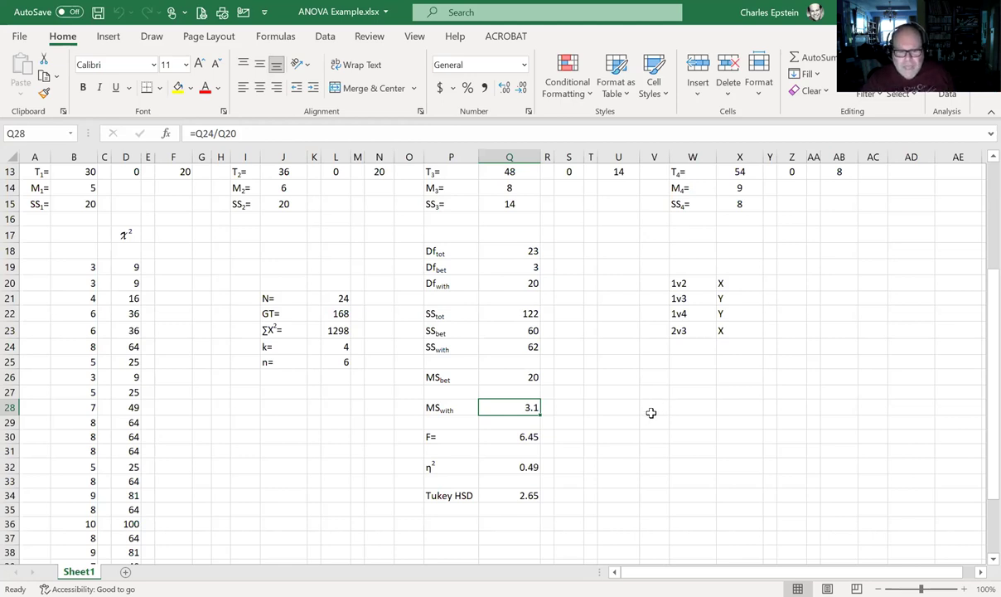
- Inspect the formulas for F in Q30, η² in Q32 and Tukey HSD in Q34
left_click(511, 437)
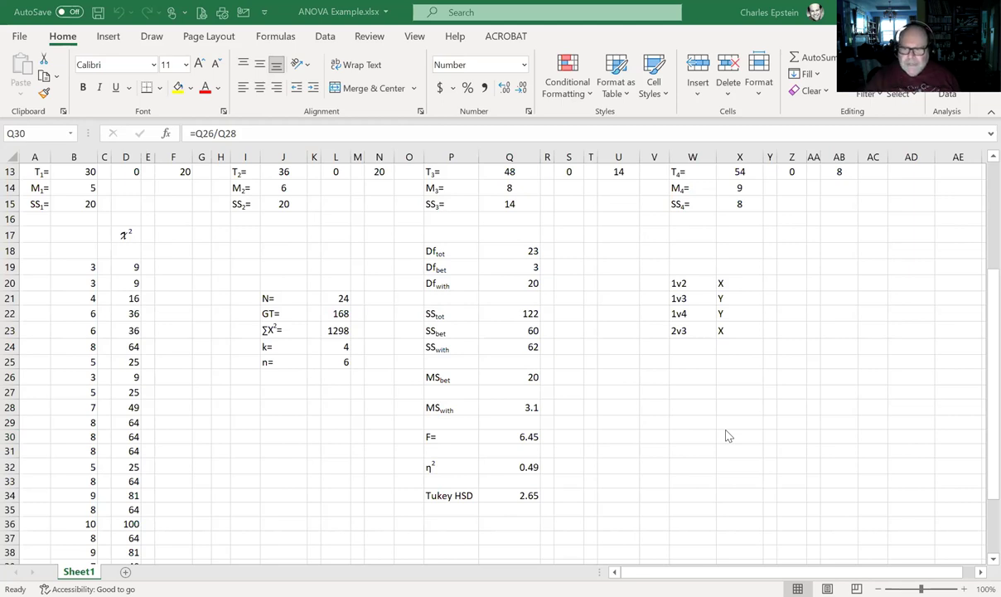
key("alt+Tab")
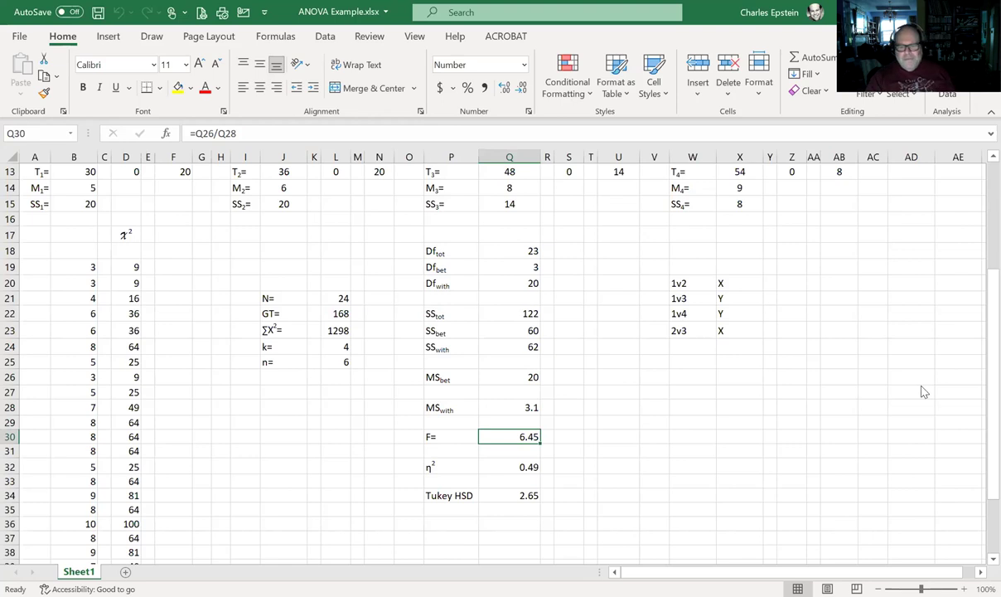
key("alt+Tab")
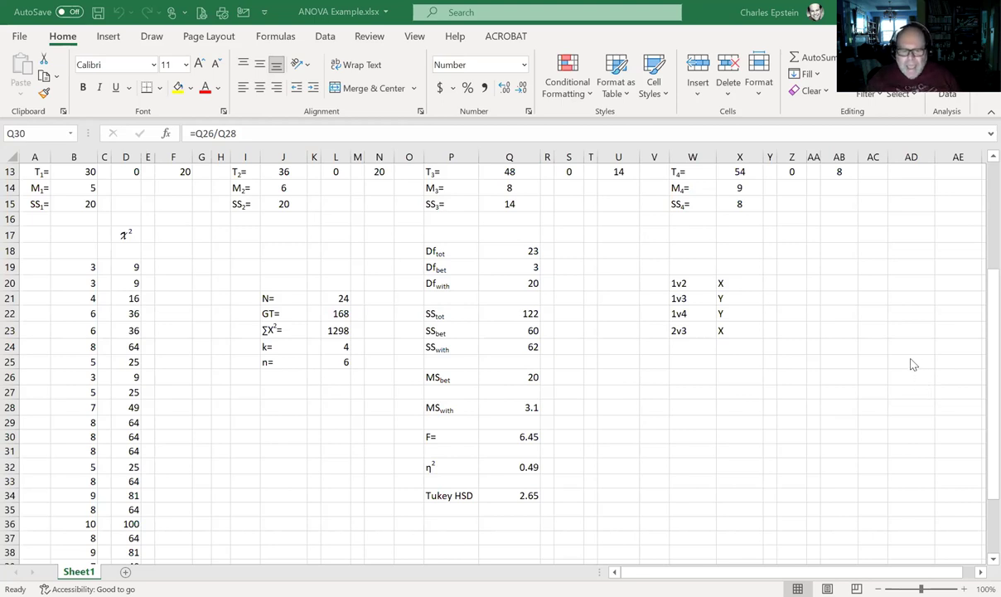
left_click(531, 465)
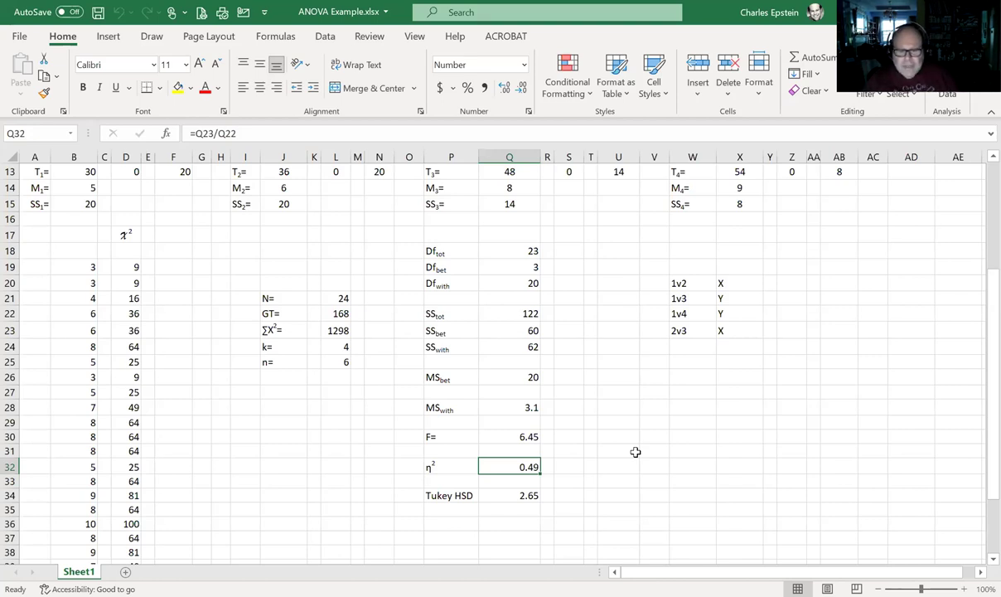
left_click(521, 494)
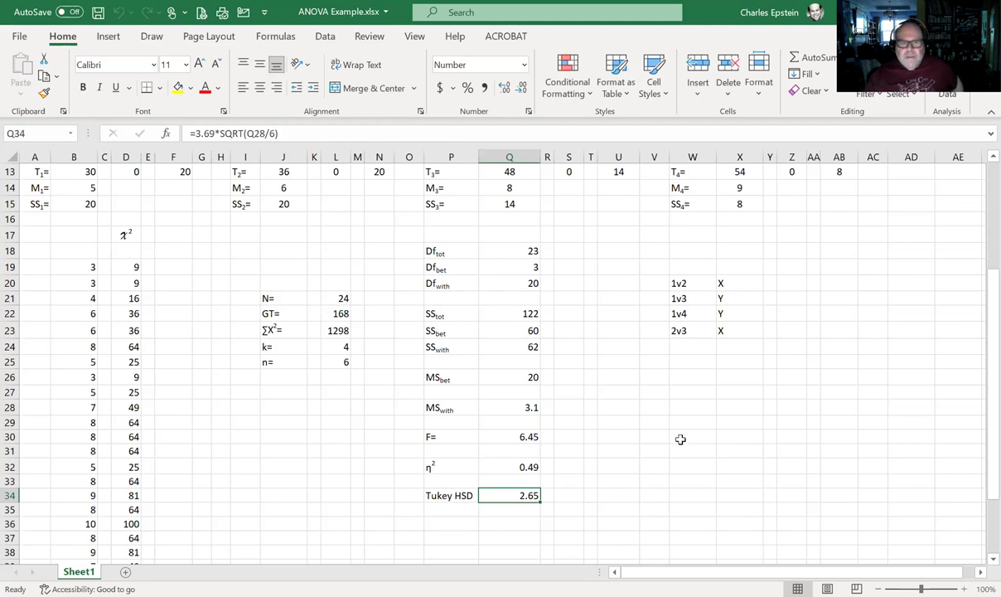
left_click(436, 70)
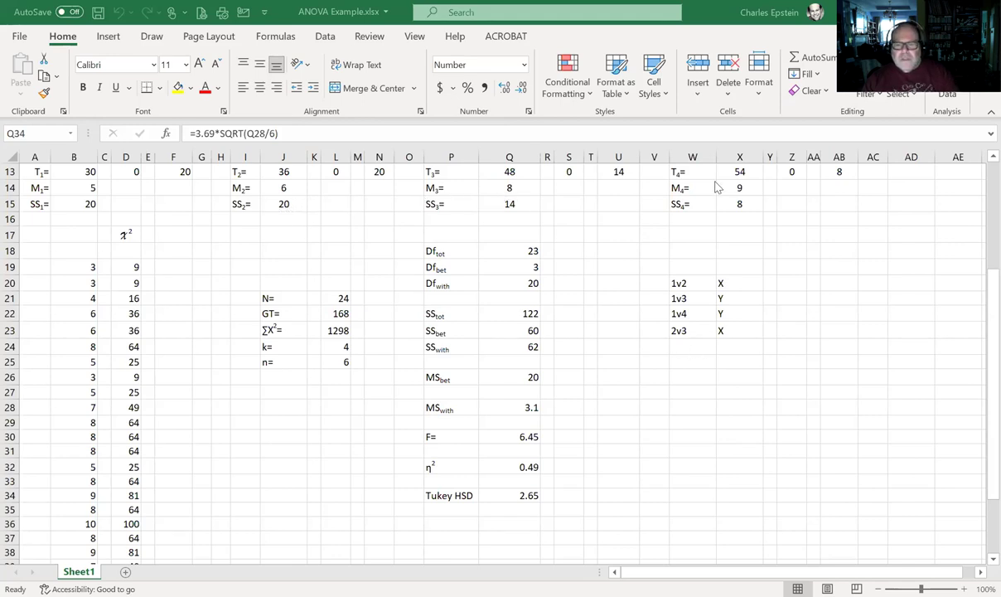
- Add the comparison 3v4 in W24 with the mark X in X24 and save the workbook
left_click(681, 347)
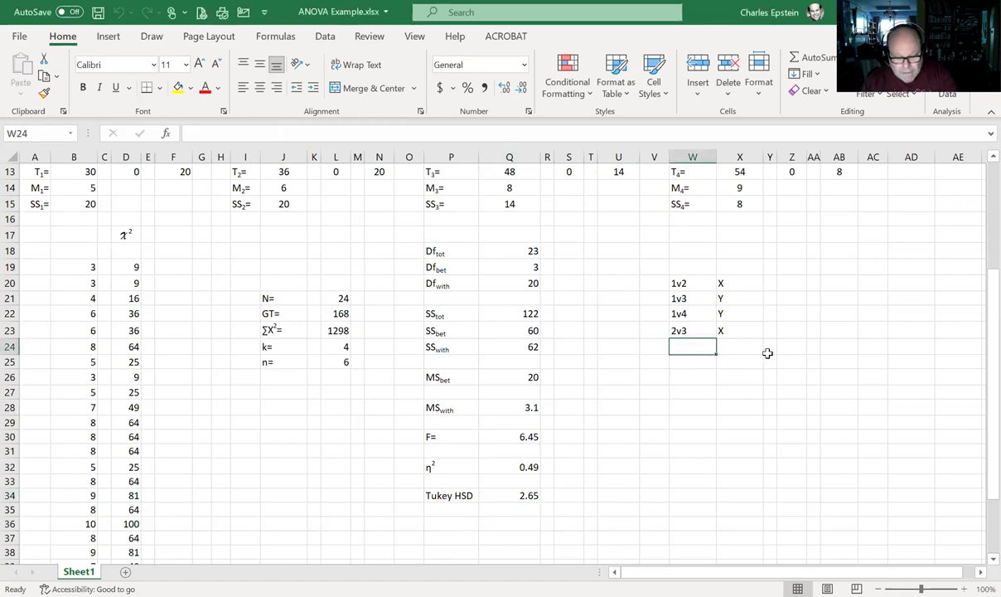
type("3v4")
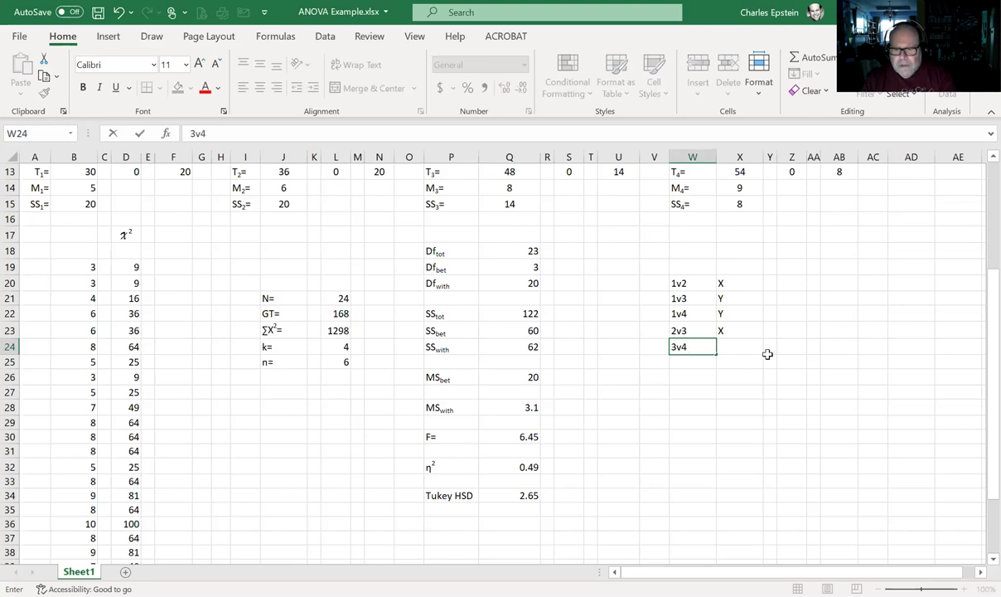
key("Tab")
type("X")
key("Return")
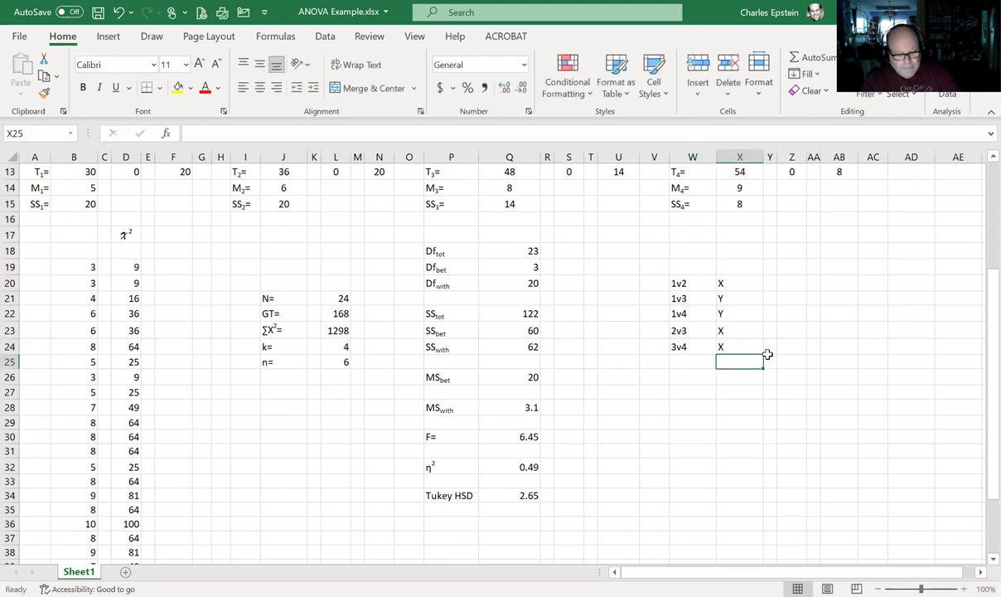
key("ctrl+s")
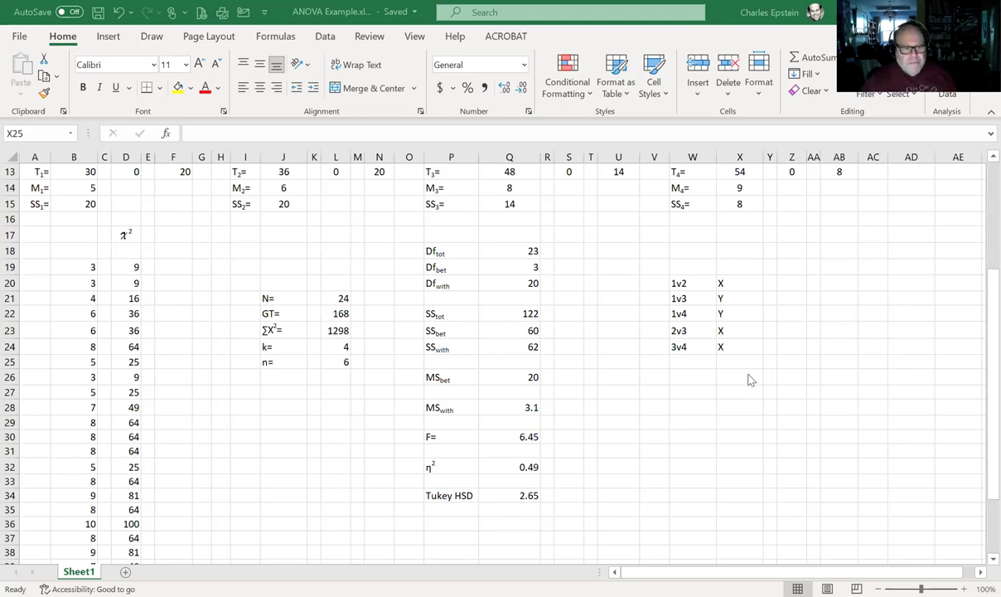
- Review the group score tables and the N, GT, ΣX², k and n labels and values in J21:L25
scroll(749, 380, "up", 4)
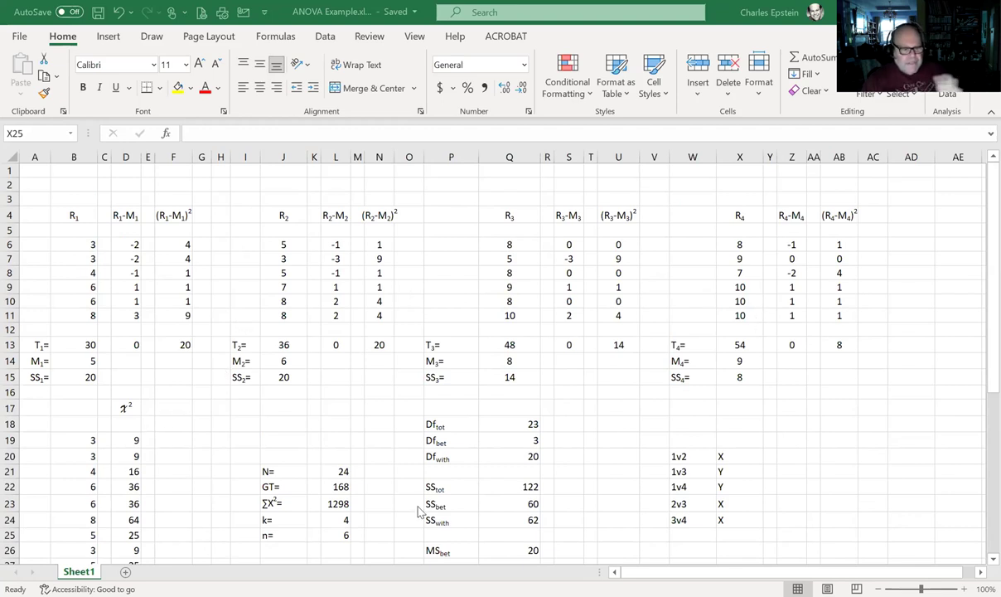
scroll(795, 451, "down", 3)
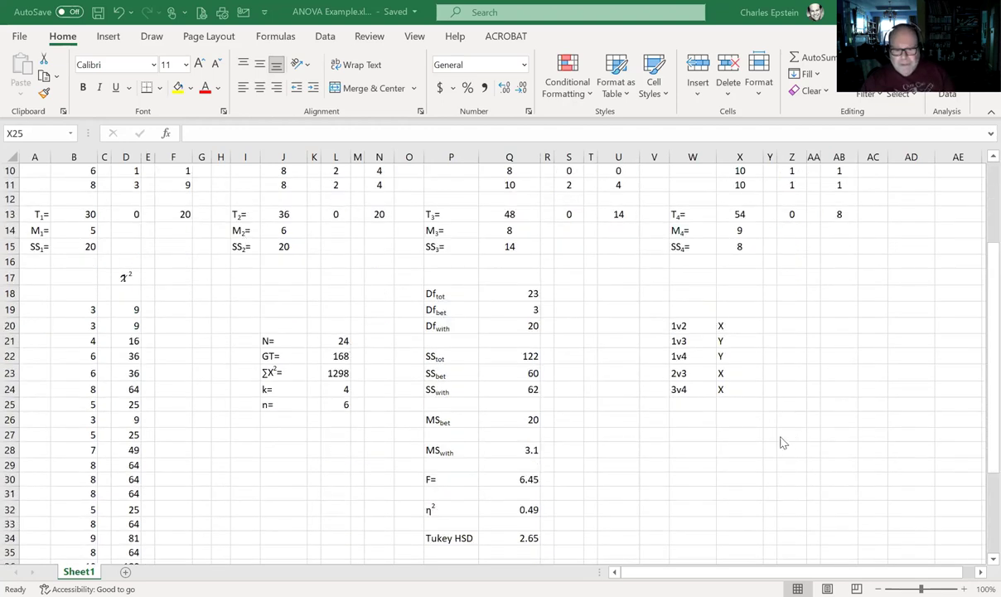
scroll(795, 443, "up", 3)
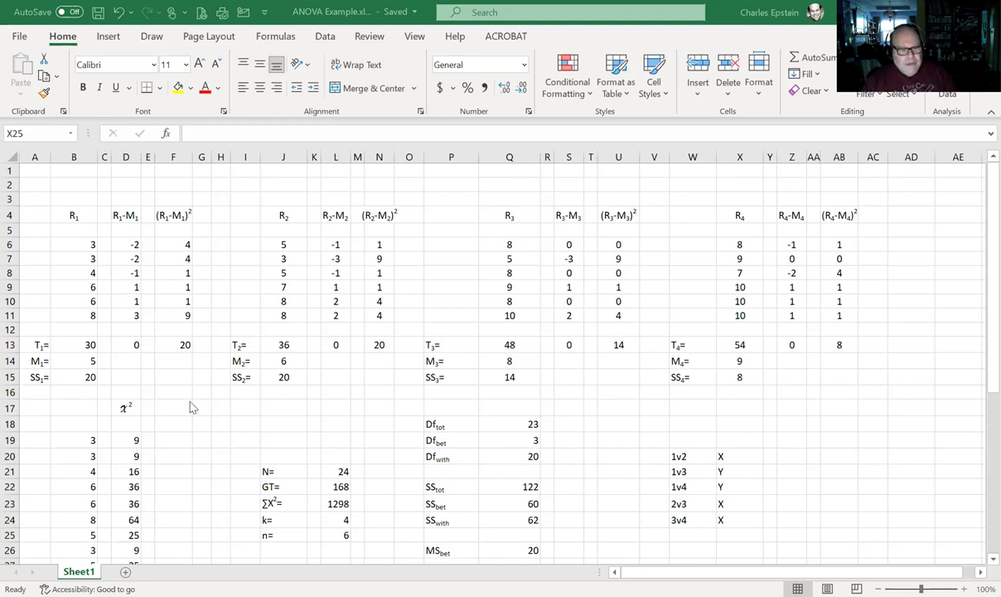
scroll(191, 404, "down", 2)
left_click_drag(271, 385, 283, 449)
left_click(286, 473)
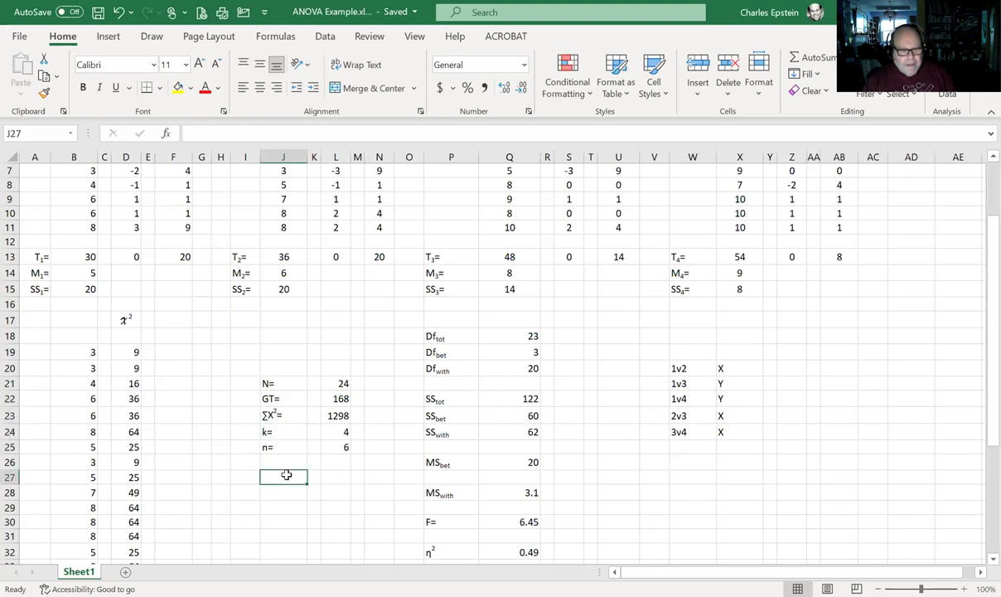
left_click_drag(340, 382, 339, 461)
left_click(294, 467)
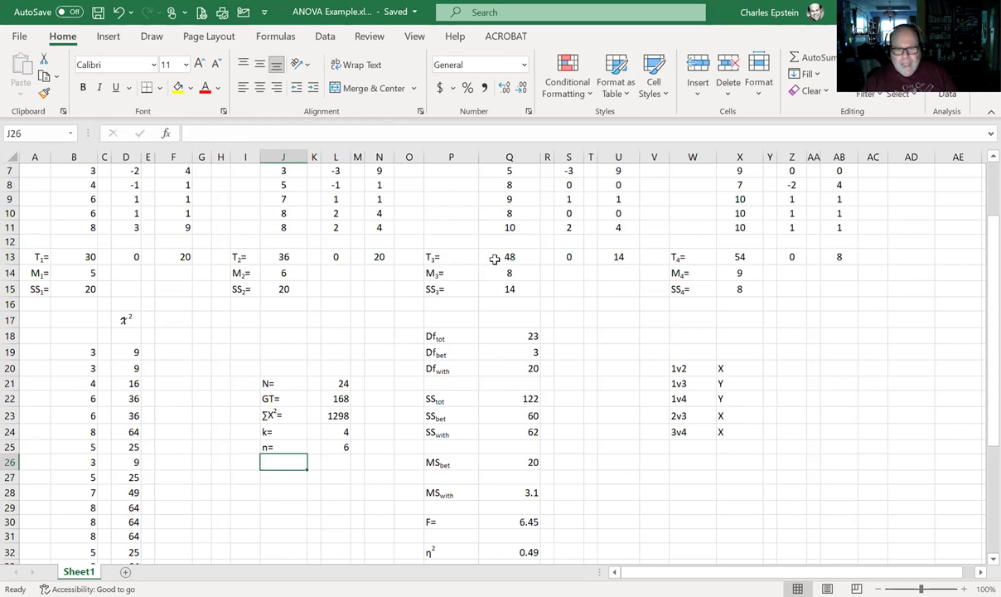
- Recheck the GT formula in L22, the k value in L24 and the ΣX² reference in L23
left_click(330, 398)
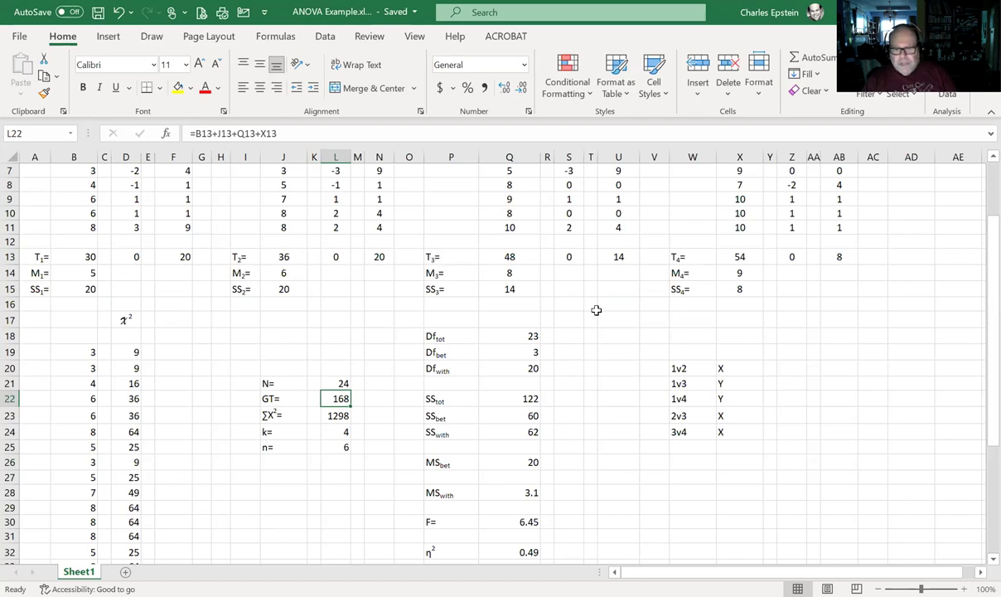
left_click(325, 432)
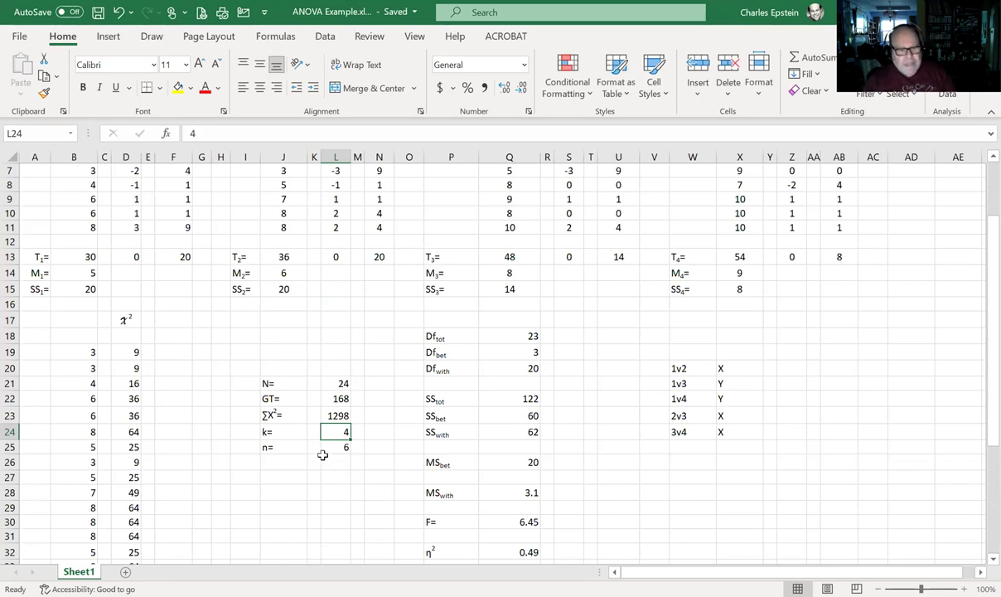
left_click(333, 415)
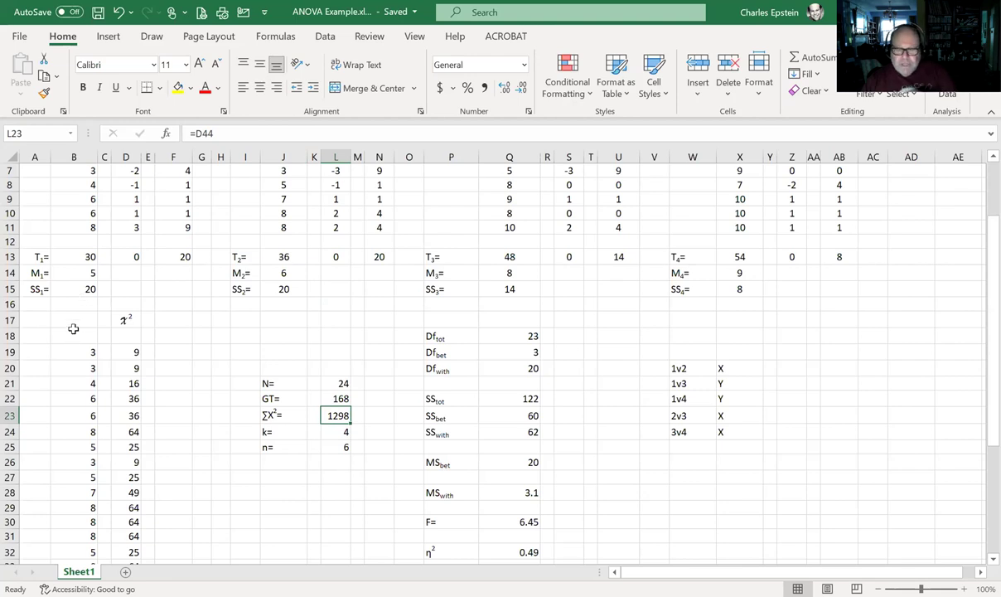
- Review the combined scores in B19:B42 and step through the squaring formulas beside them in D19:D42
left_click_drag(80, 352, 83, 515)
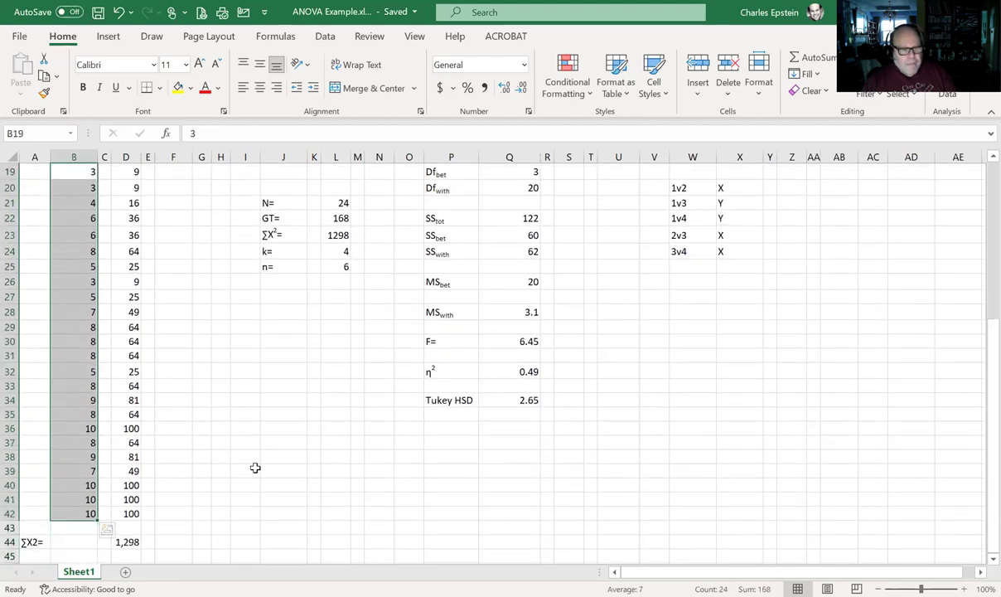
scroll(248, 448, "up", 3)
left_click(138, 311)
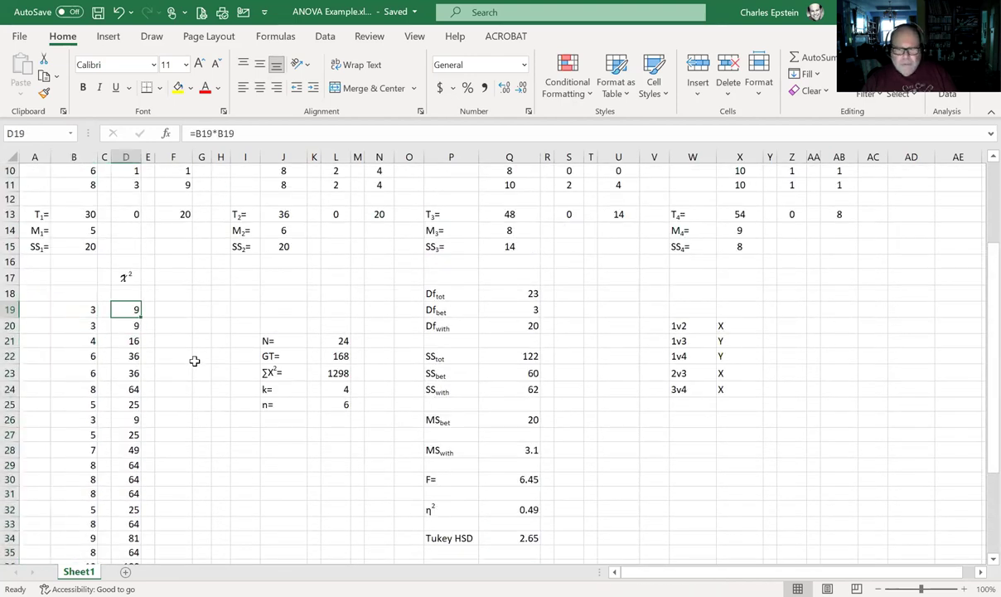
key("ctrl+c")
key("Down")
key("Down")
key("Down")
key("Down")
key("Down")
key("Down")
key("Down")
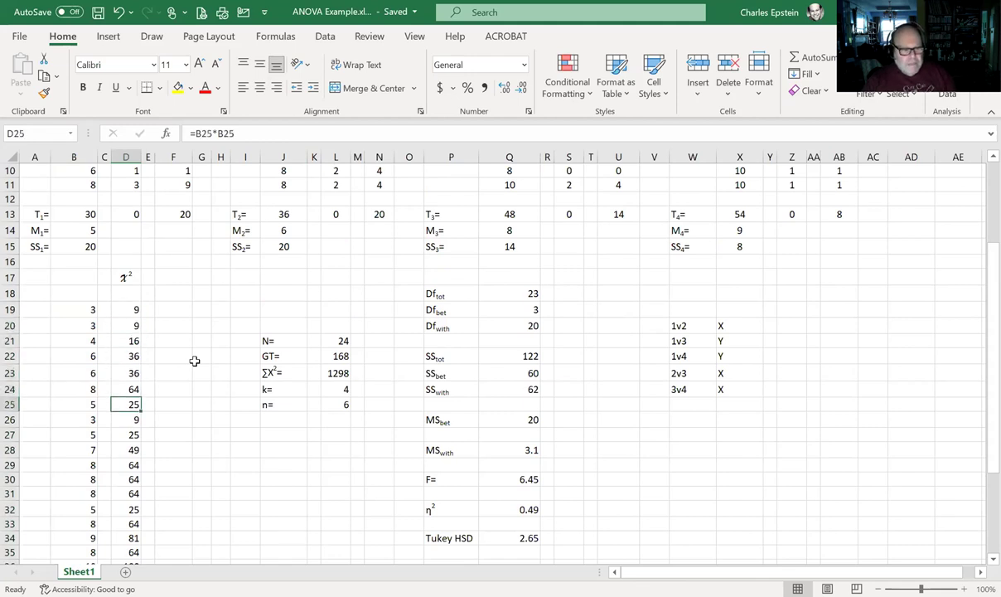
key("Down")
key("Down")
key("Down")
key("Down")
key("Down")
key("Down")
key("Down")
key("Down")
key("Down")
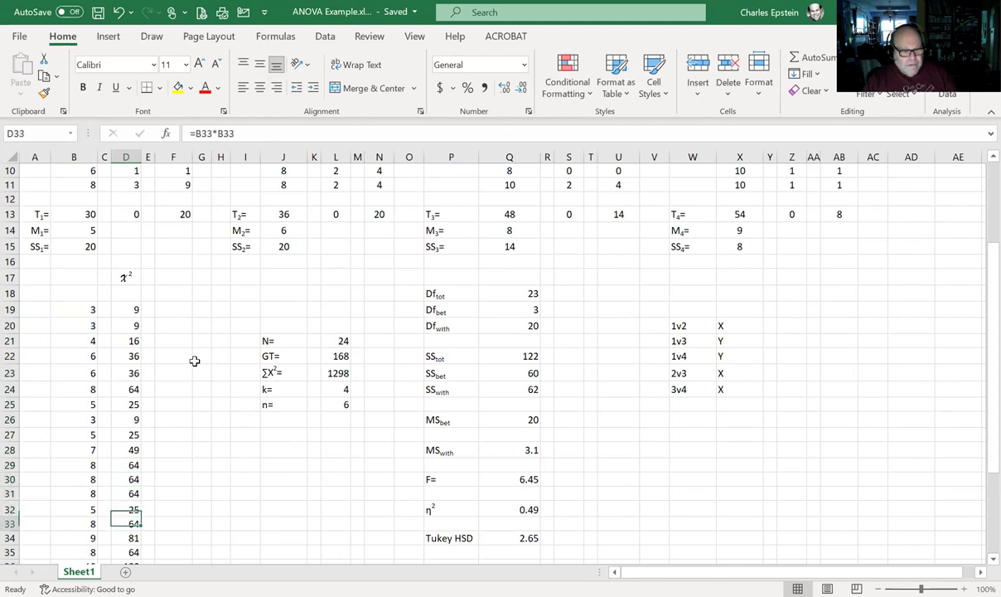
key("Down")
key("Down")
key("Down")
key("Down")
key("Down")
key("Down")
key("Down")
key("Down")
- Check the sum of squared scores formula in D44 and the ΣX² cell L23 that references it
scroll(194, 360, "down", 1)
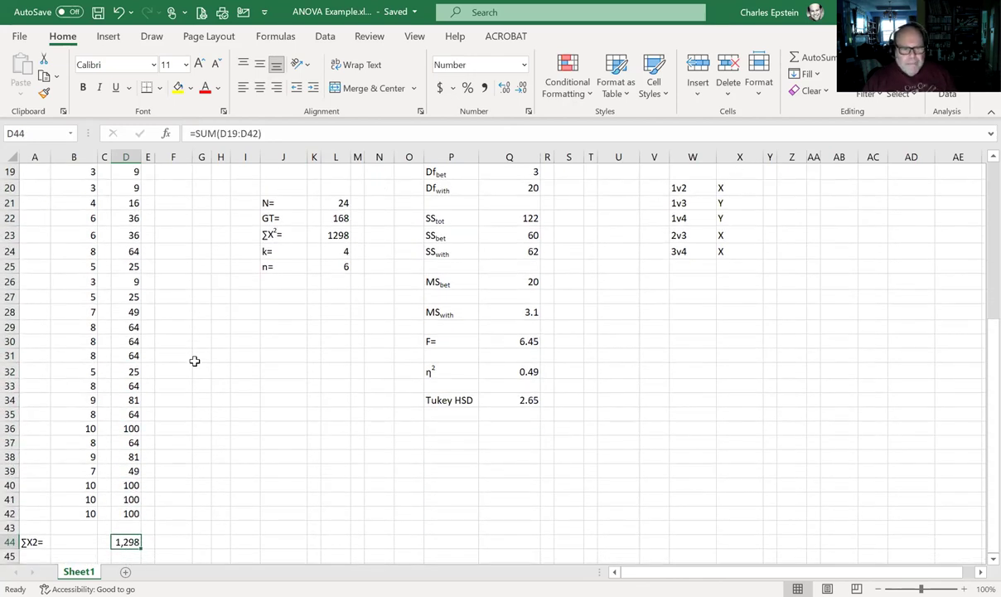
left_click(340, 235)
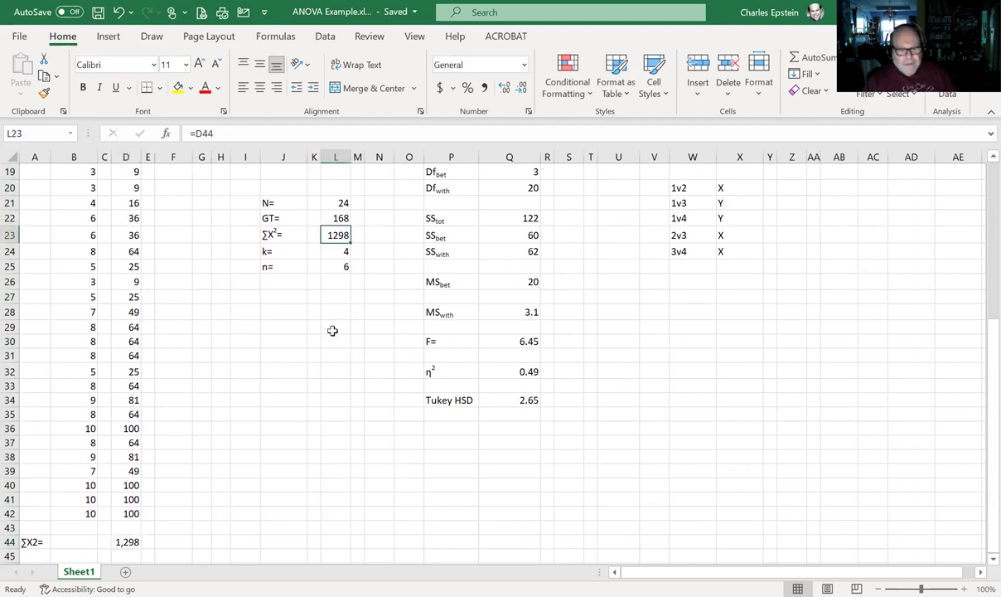
scroll(191, 391, "up", 2)
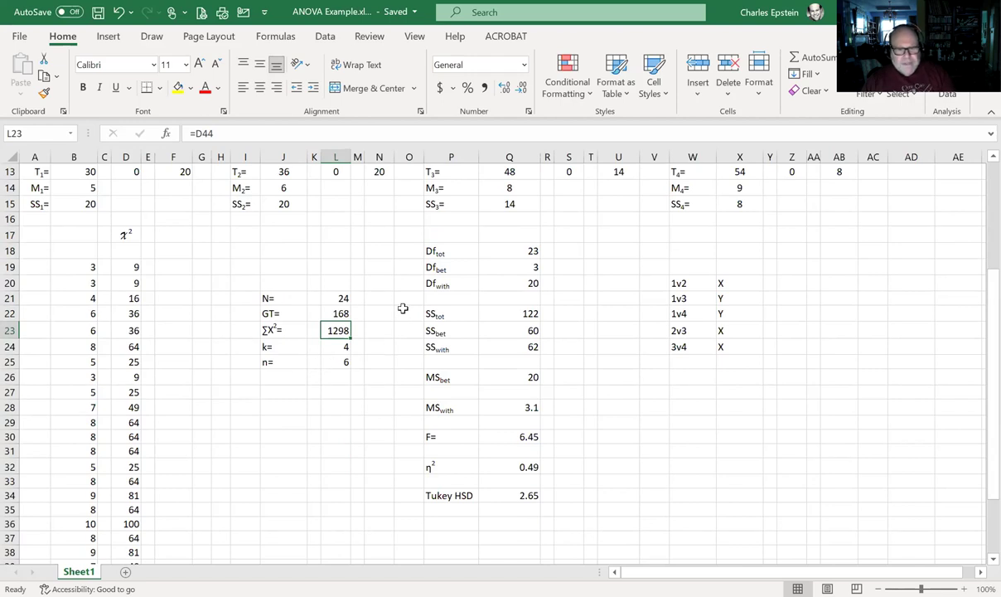
- Review the ANOVA labels in P18:P34 and inspect the total, between and within degrees of freedom formulas in Q18:Q20
left_click_drag(446, 252, 450, 503)
left_click(315, 509)
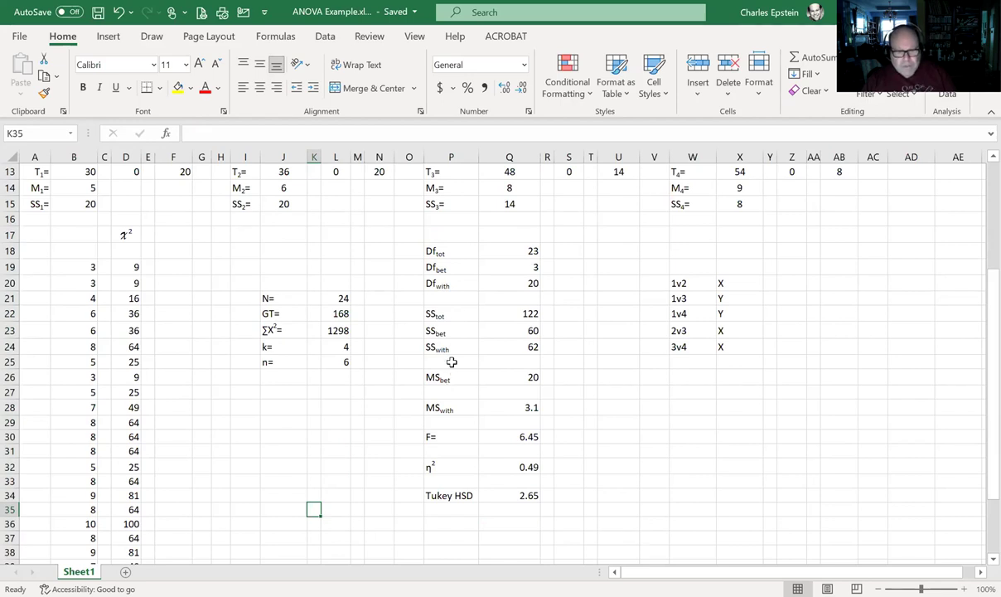
left_click(496, 251)
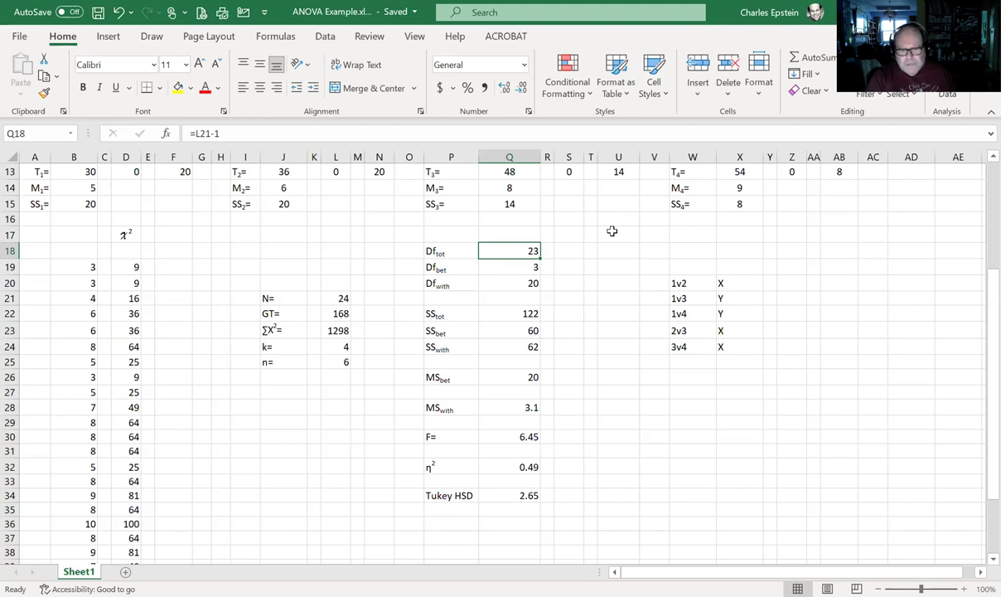
left_click(518, 268)
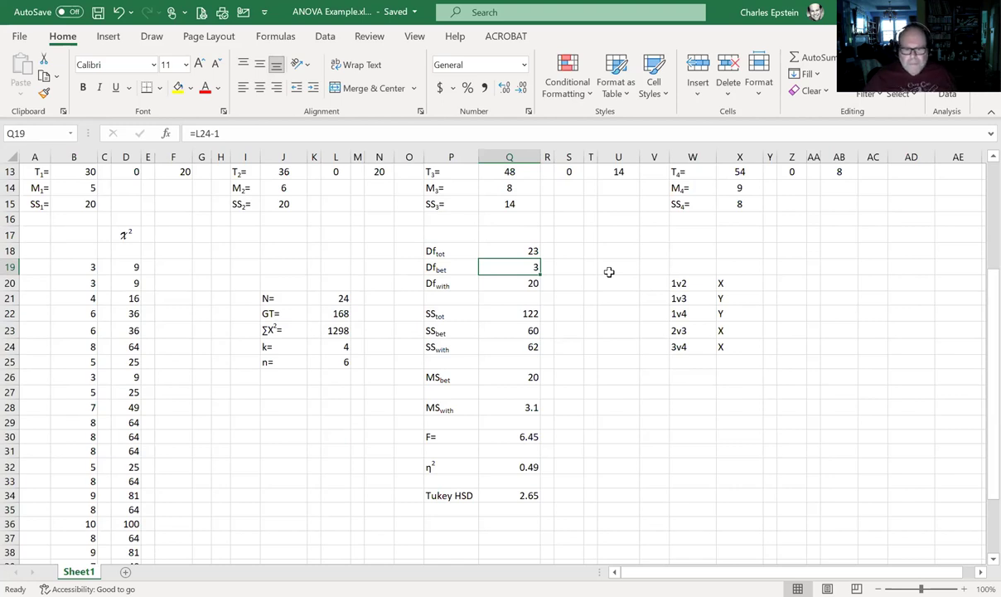
left_click(514, 282)
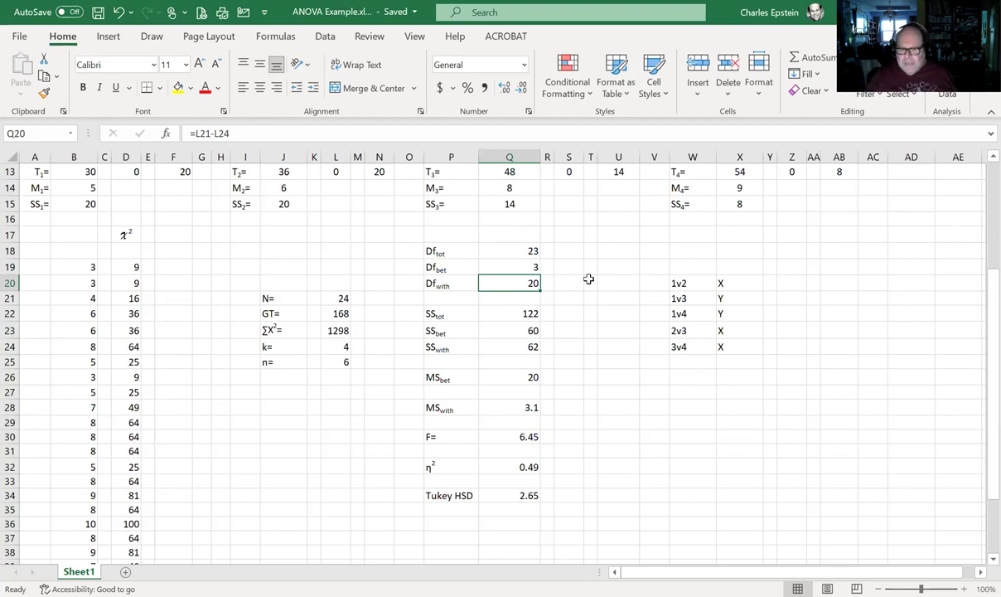
- Inspect the total, within and between sum of squares formulas in Q22, Q24 and Q23
left_click(518, 313)
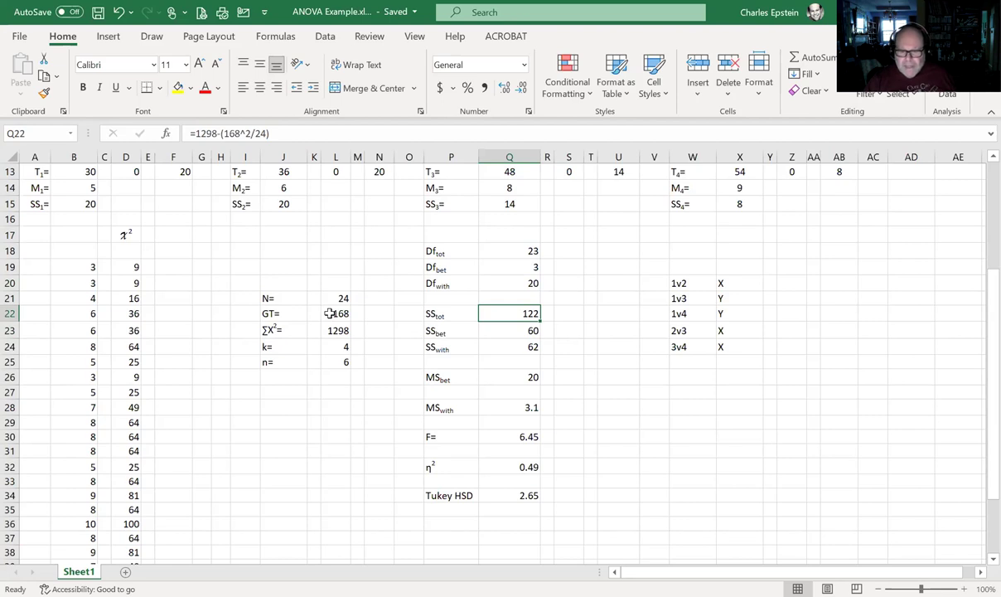
left_click(504, 347)
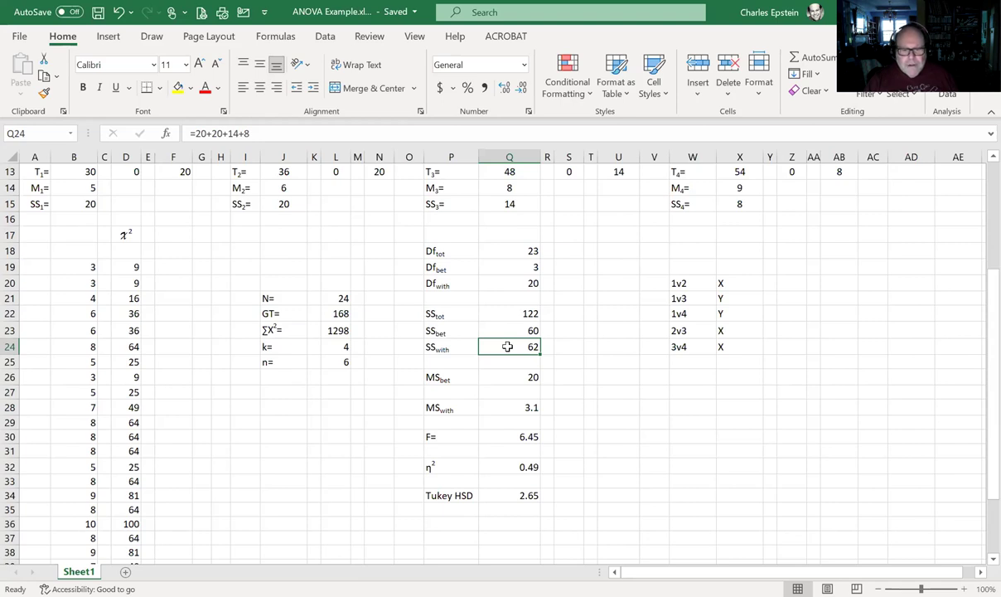
left_click(507, 327)
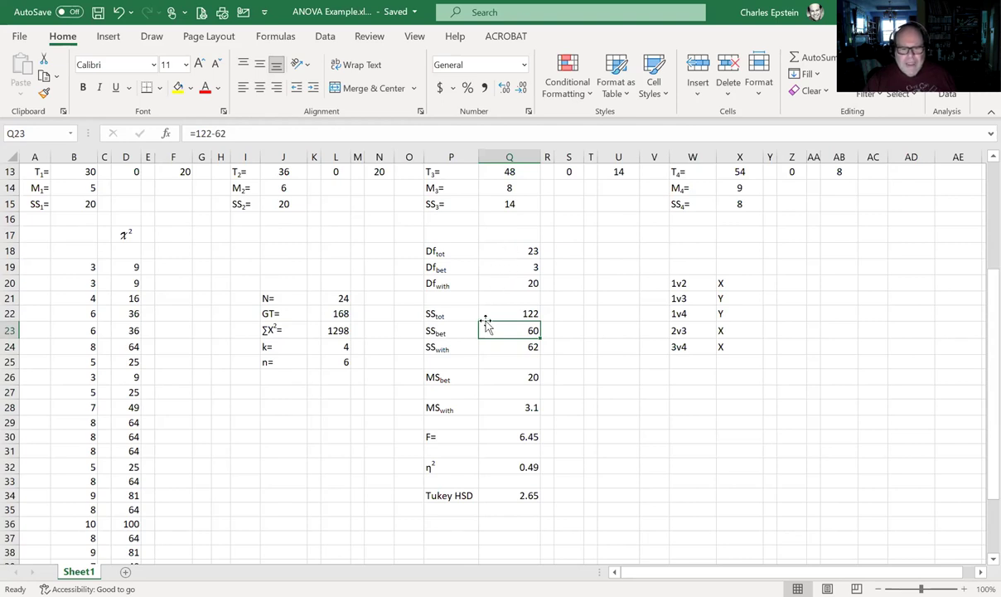
left_click(485, 314)
left_click(604, 318)
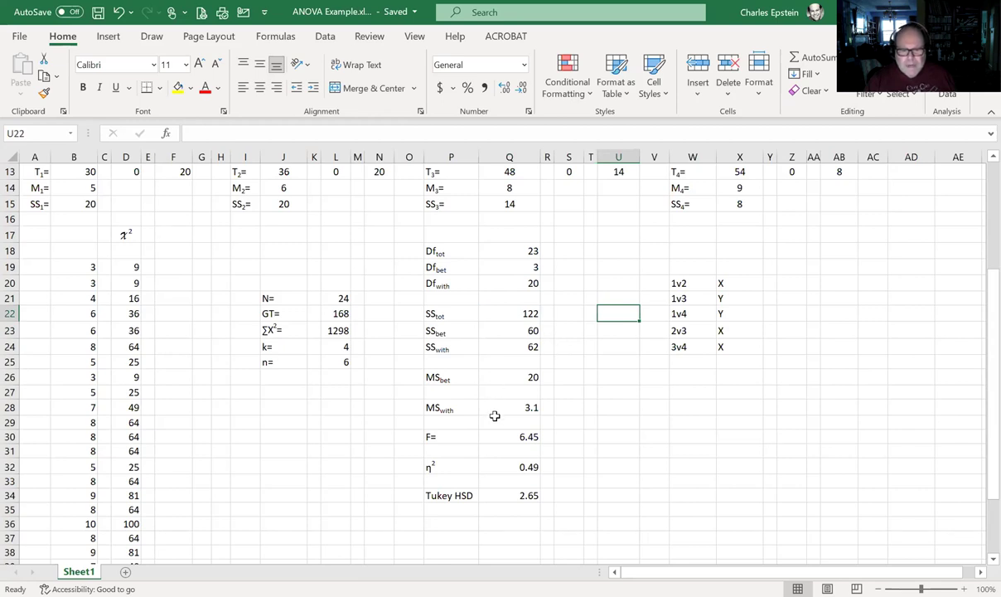
- Inspect the MS between formula in Q26 with its source cells Q23 and Q19, and the MS within formula in Q28
left_click(505, 377)
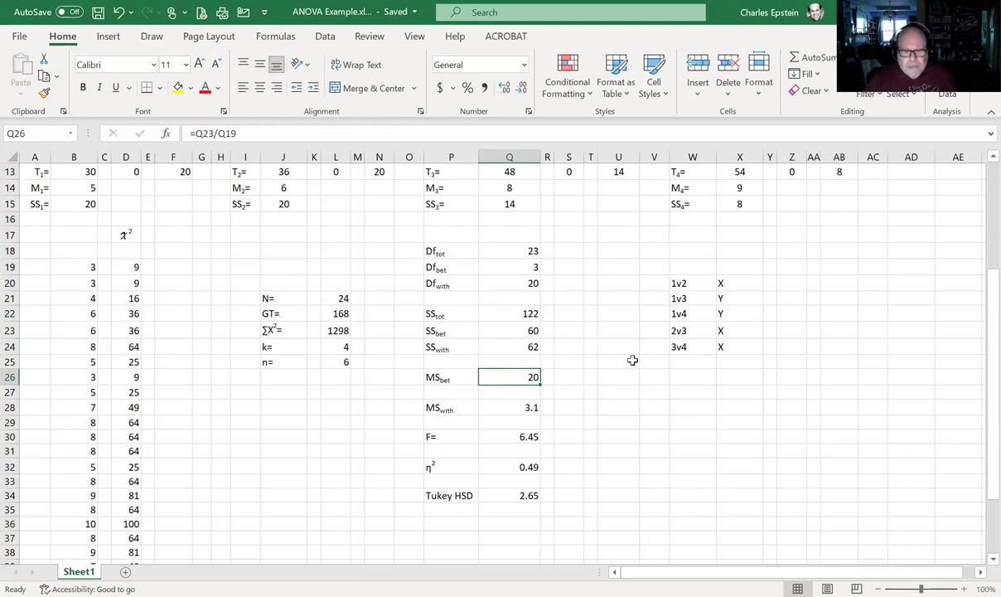
left_click(519, 331)
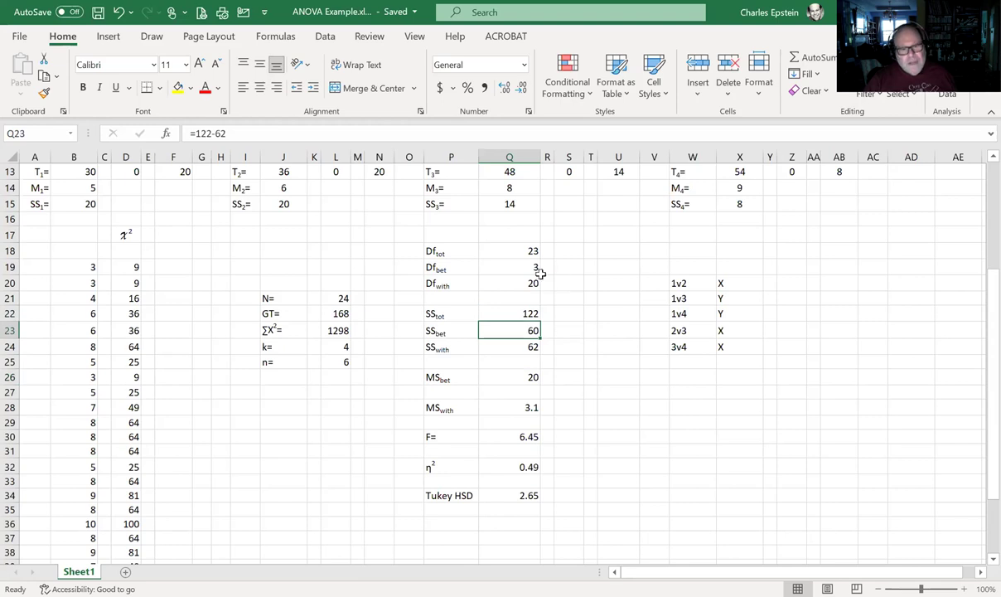
left_click(504, 264)
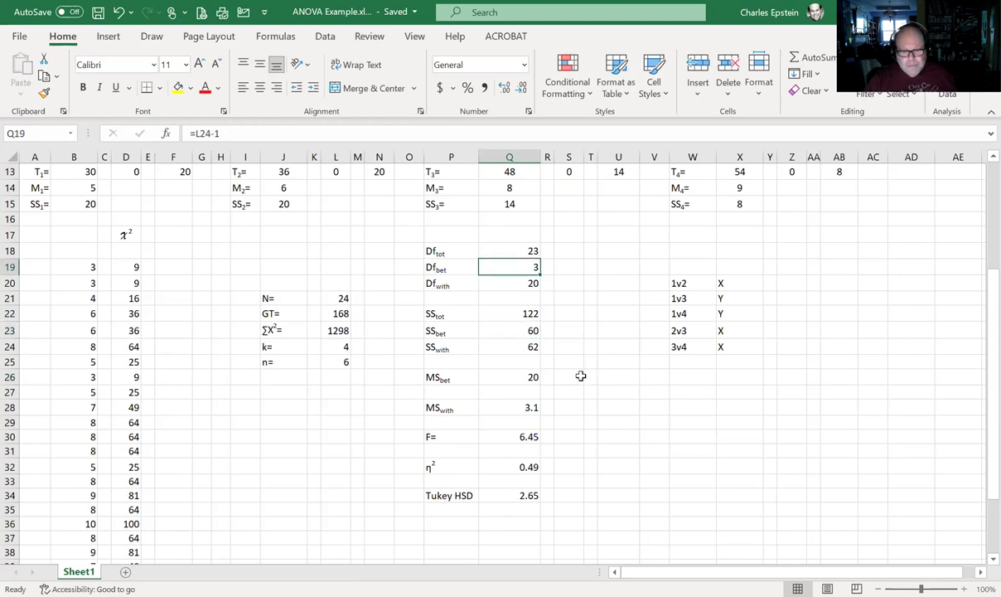
left_click(510, 373)
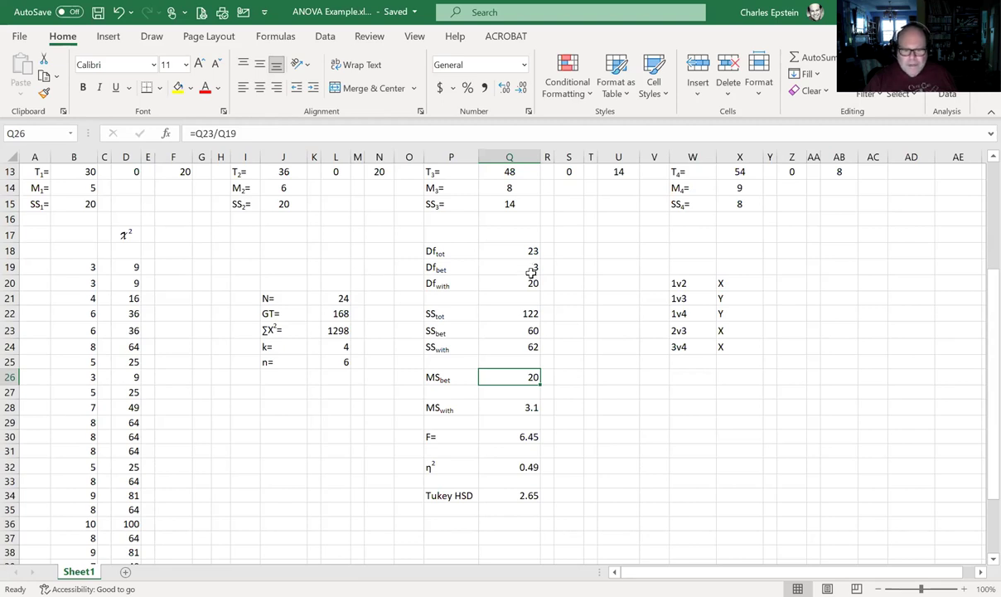
left_click(497, 406)
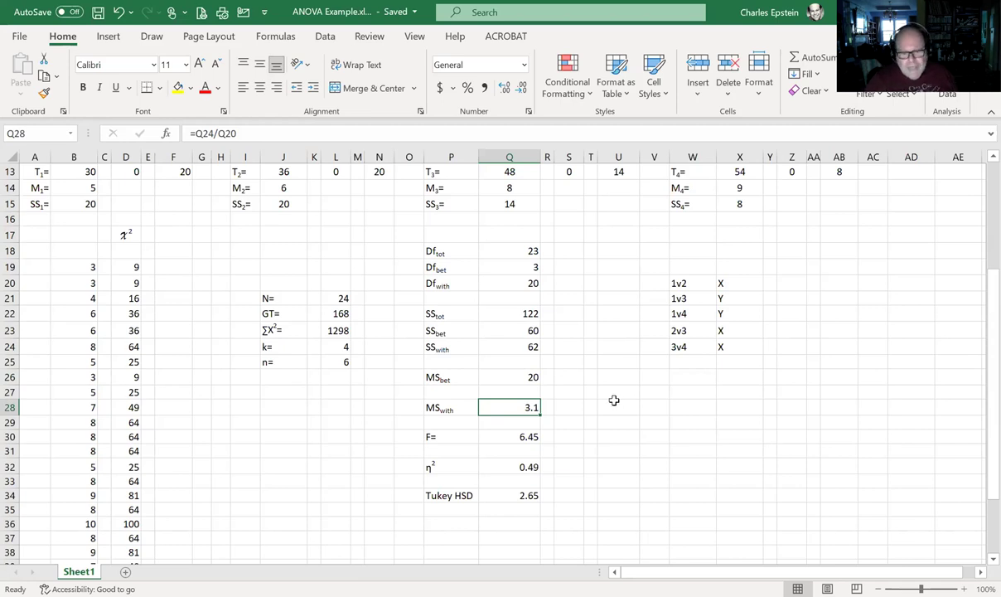
- Inspect the F ratio formula in Q30, the η² formula in Q32 and the Tukey HSD formula in Q34
left_click(510, 435)
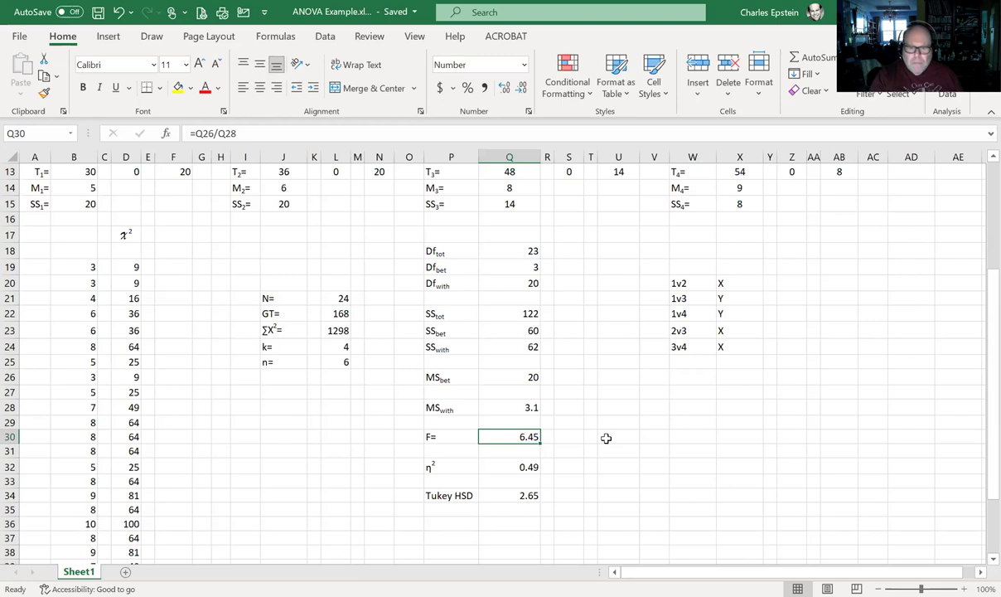
left_click(526, 466)
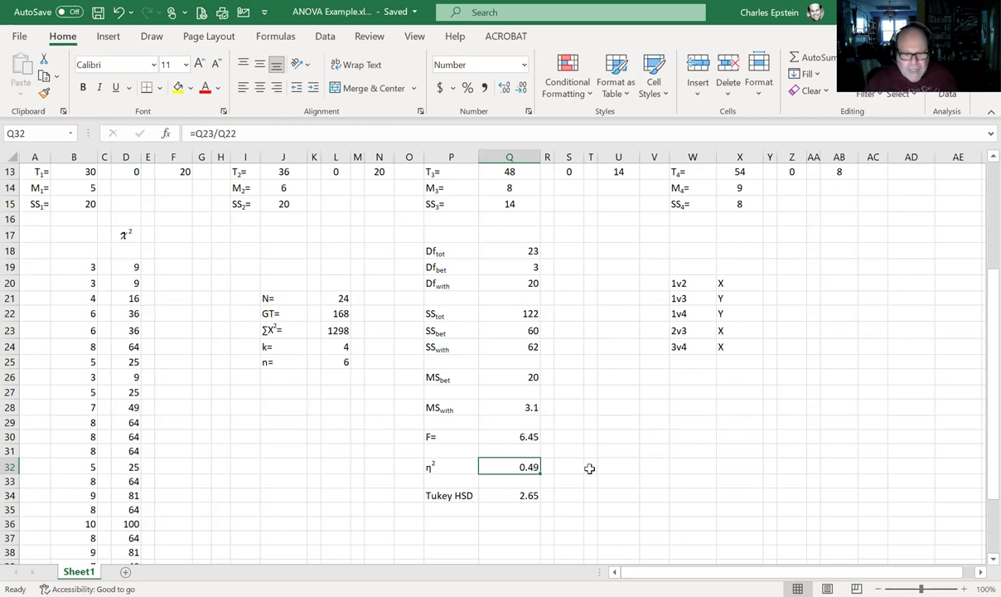
left_click(521, 494)
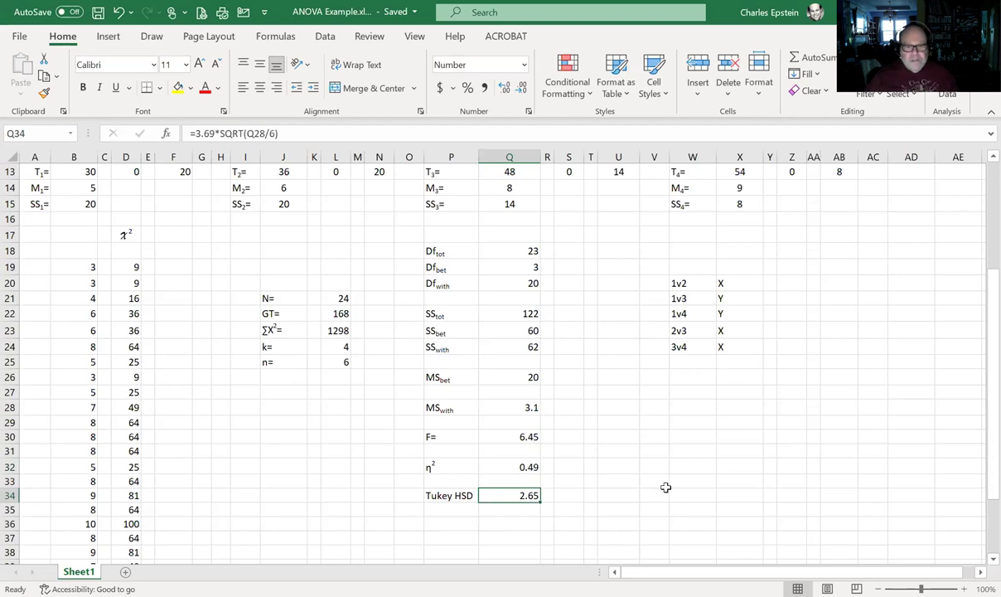
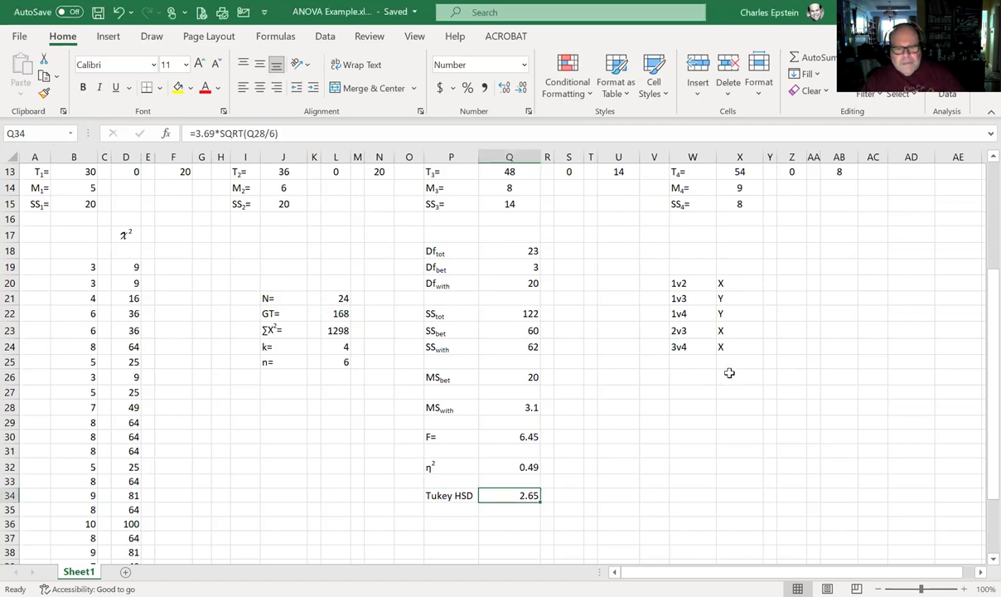
- Add the comparison 2v4 in W25 with the mark Y in X25
left_click(687, 360)
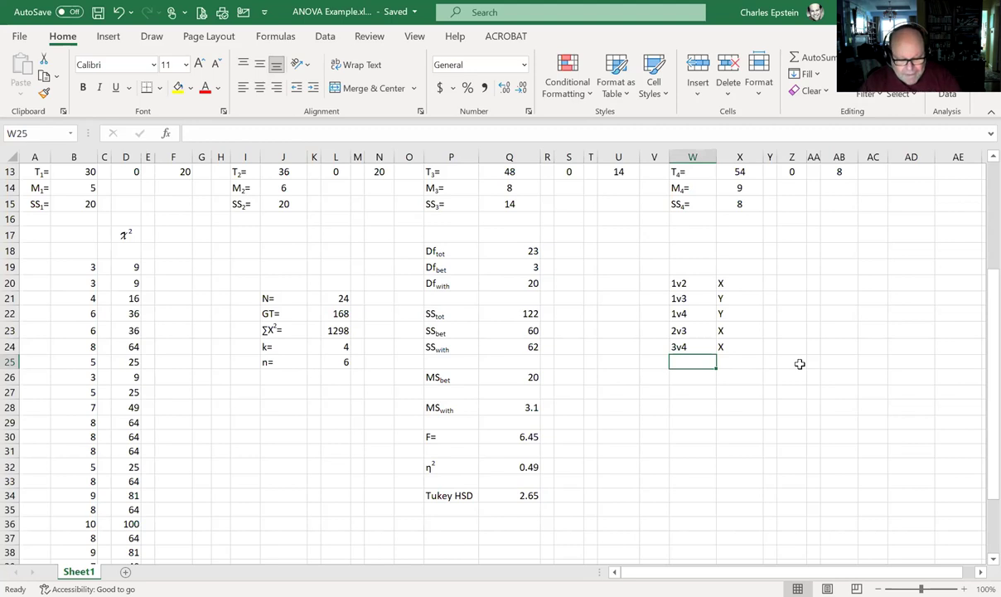
type("2v4")
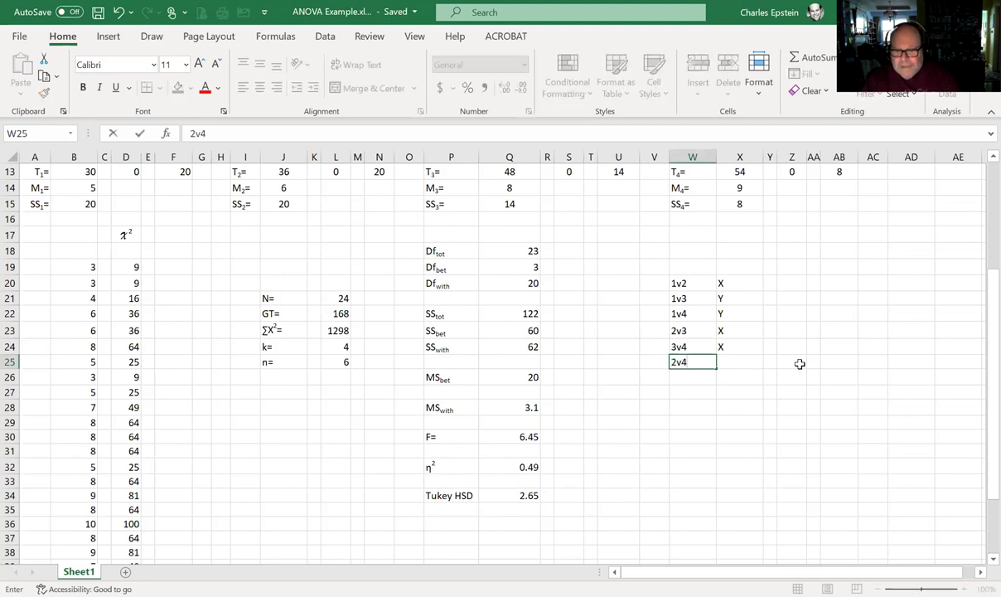
key("Tab")
type("Y")
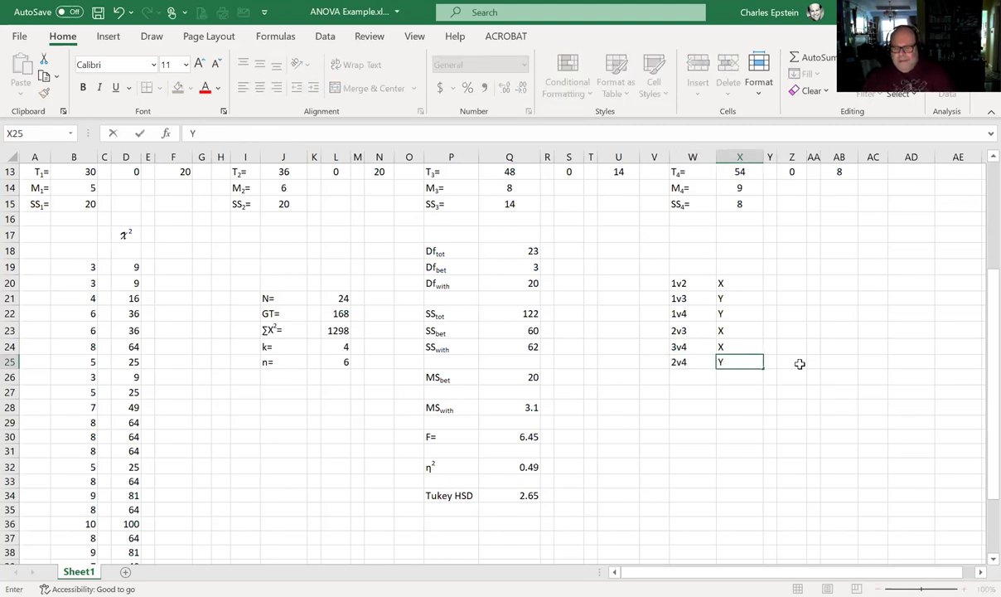
key("Return")
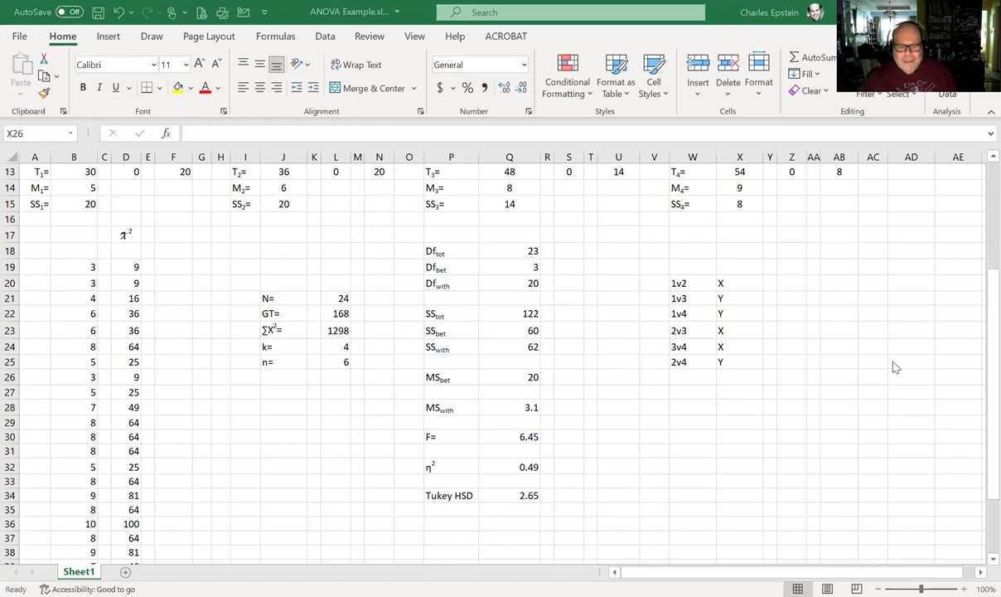
- Review the group means, ANOVA results and pairwise comparison list, and recheck the Tukey HSD formula in Q34
scroll(792, 439, "up", 1)
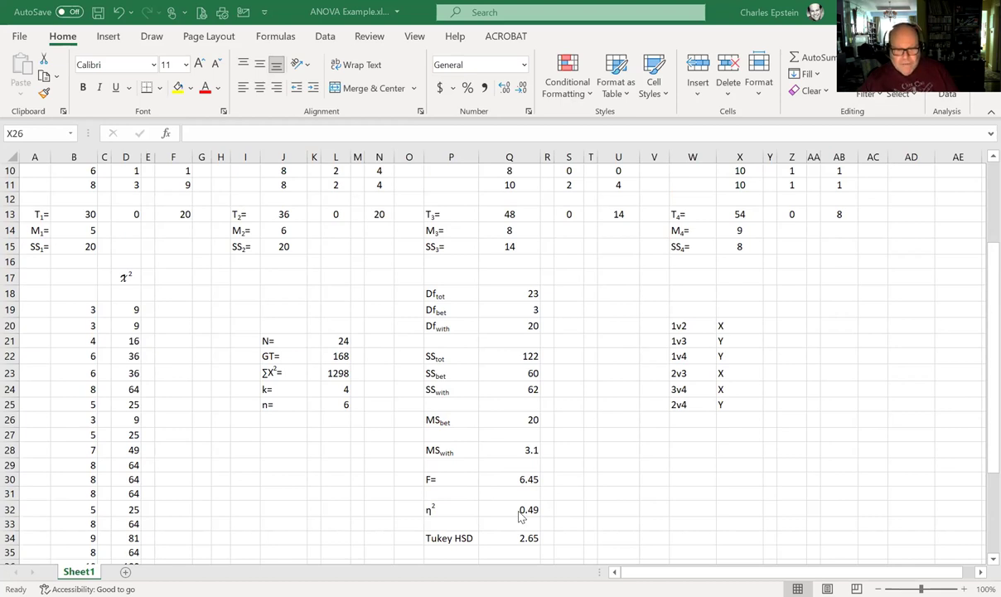
scroll(634, 494, "down", 1)
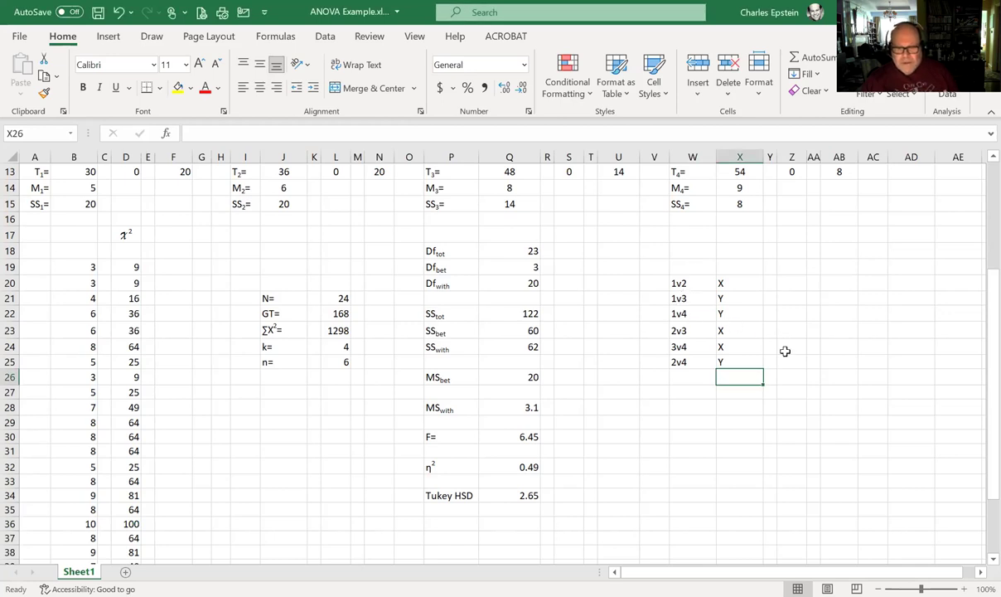
left_click(777, 462)
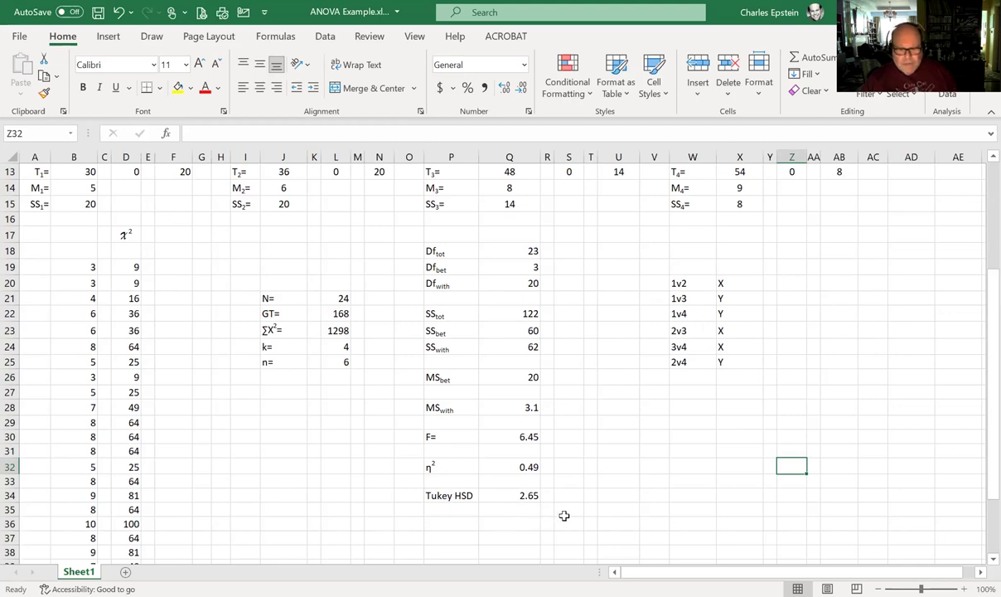
scroll(574, 505, "up", 1)
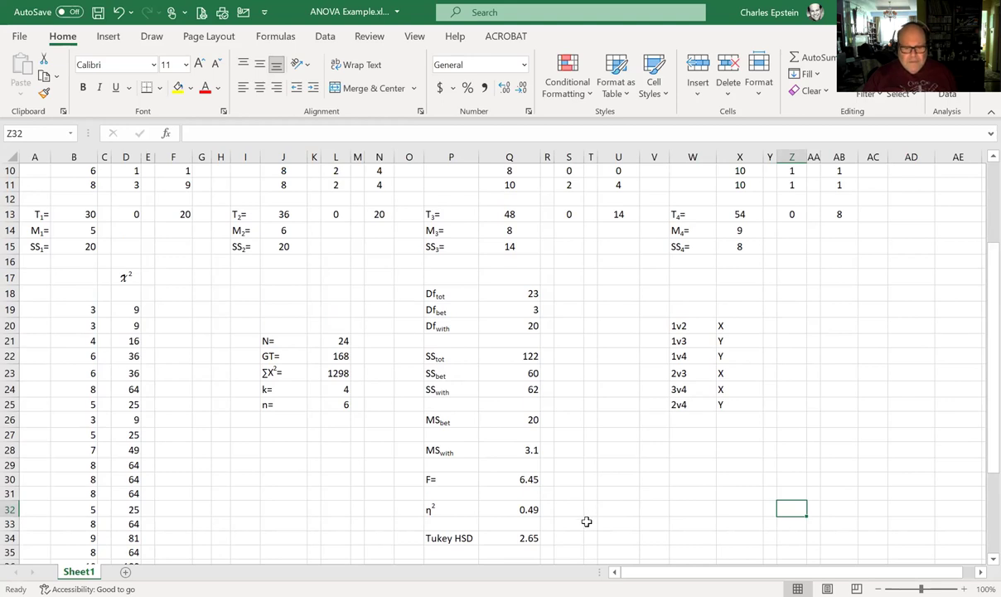
left_click(510, 538)
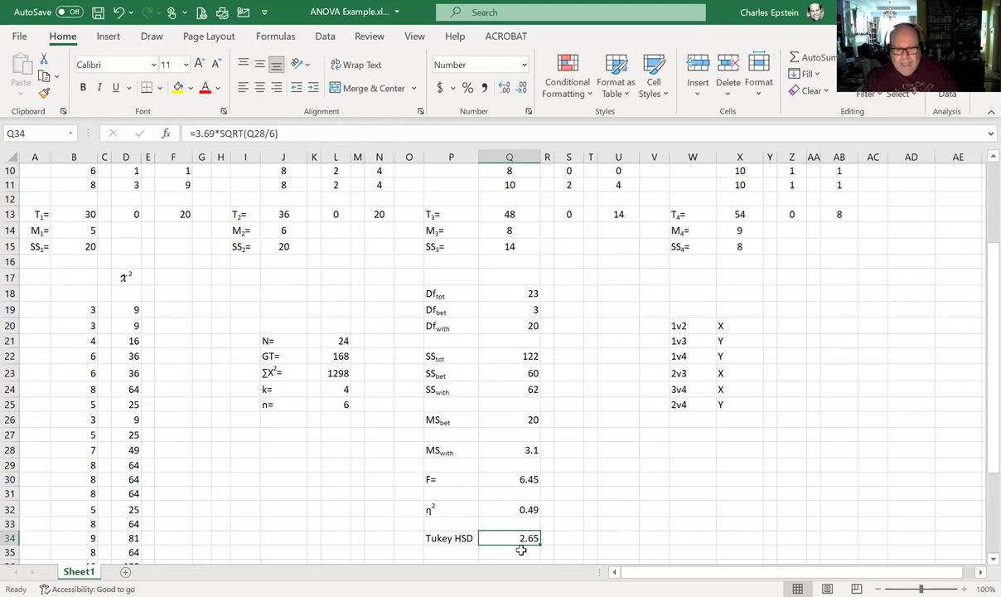
scroll(567, 526, "down", 1)
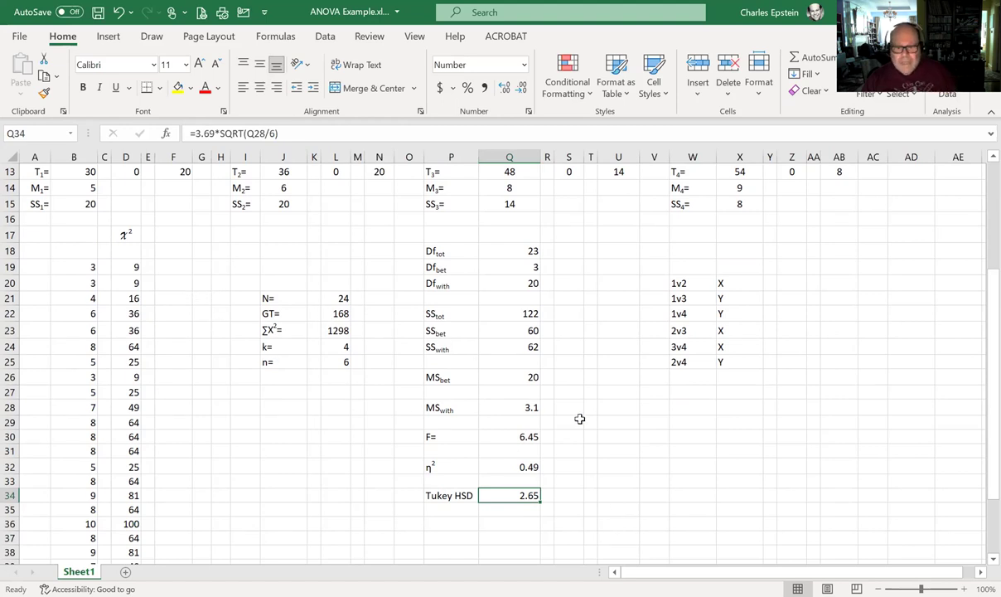
scroll(651, 377, "up", 1)
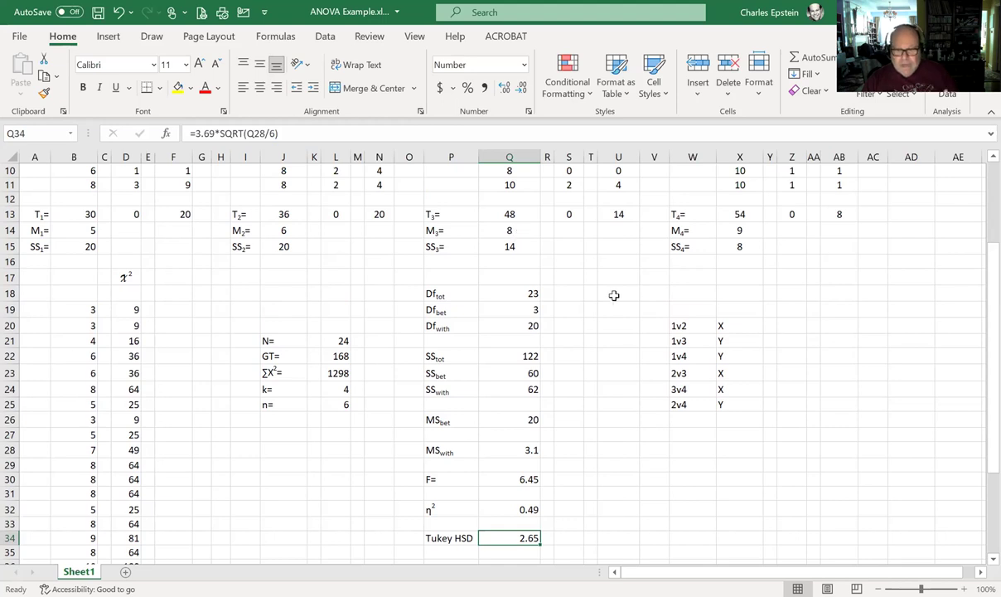
- Review the X and Y marks of the pairwise comparisons in X21 to X25, rechecking 1v3, 1v4 and 2v4
left_click(729, 343)
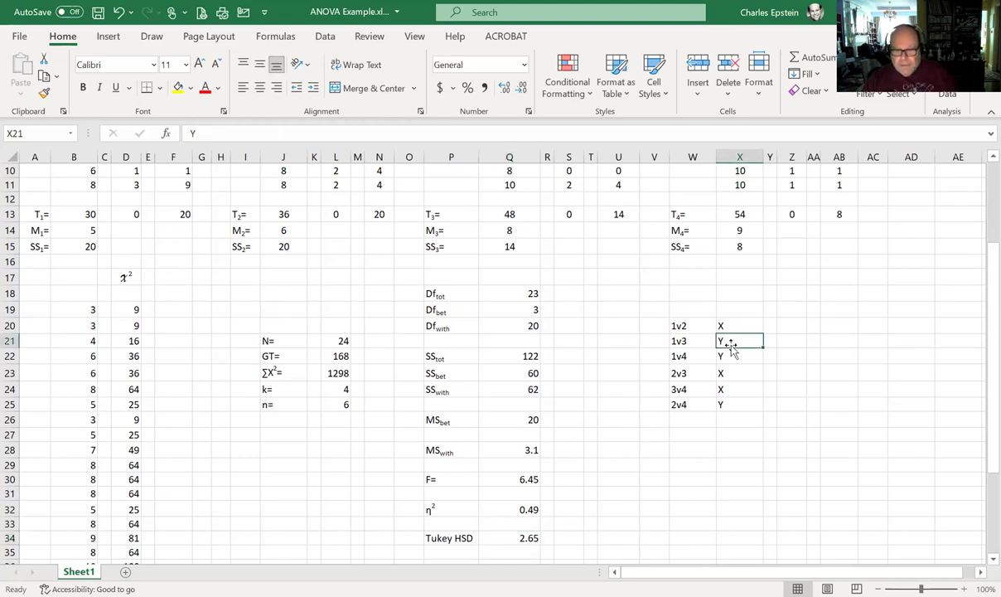
left_click(735, 353)
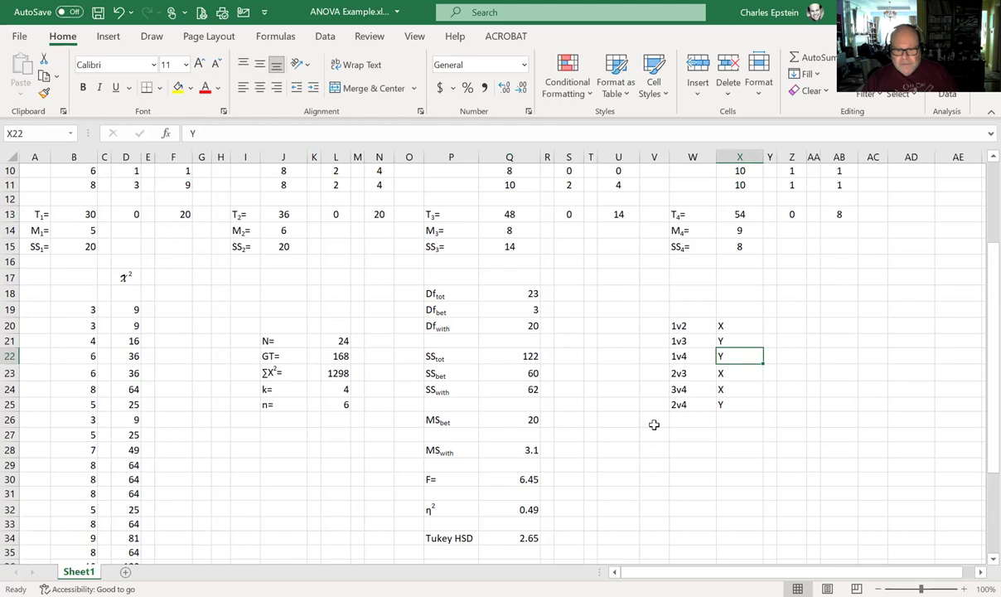
left_click(740, 373)
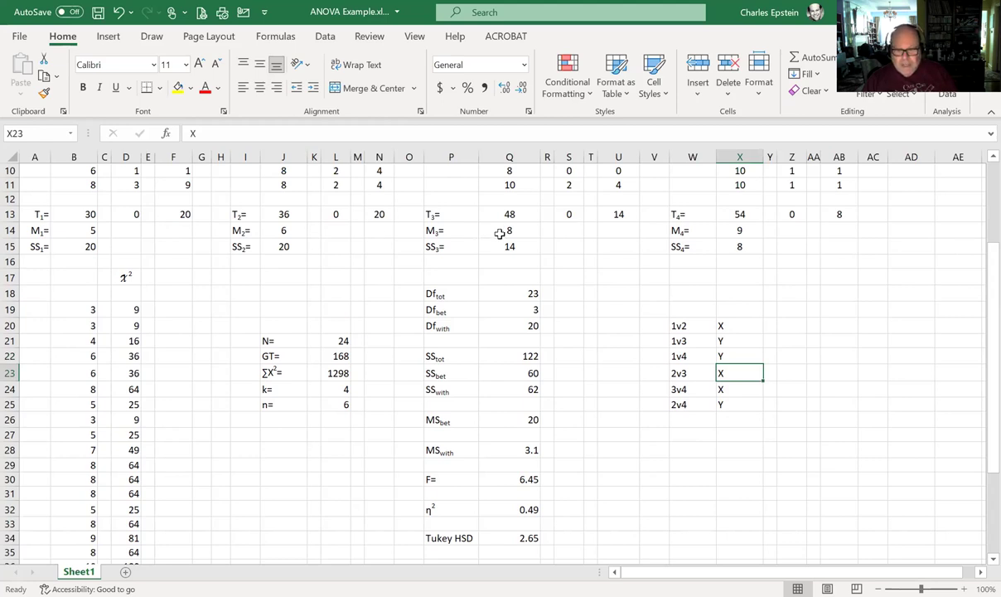
left_click(745, 392)
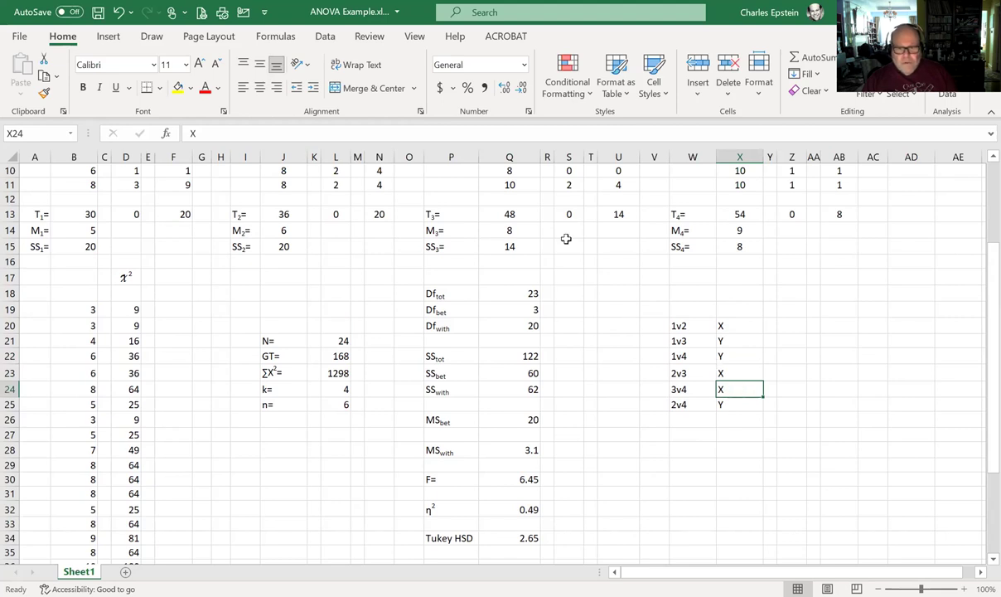
left_click(745, 409)
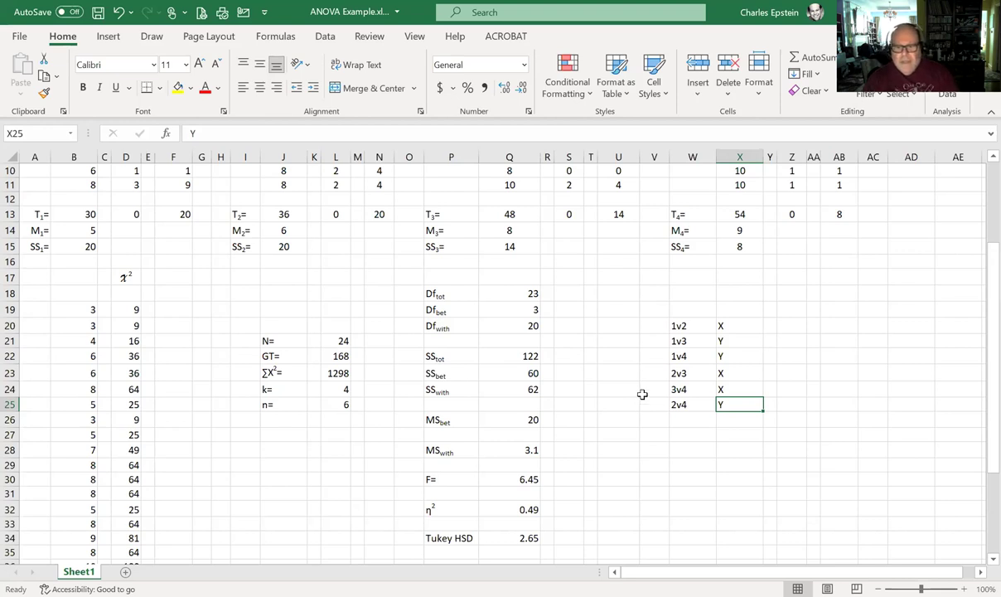
left_click(744, 341)
left_click(738, 357)
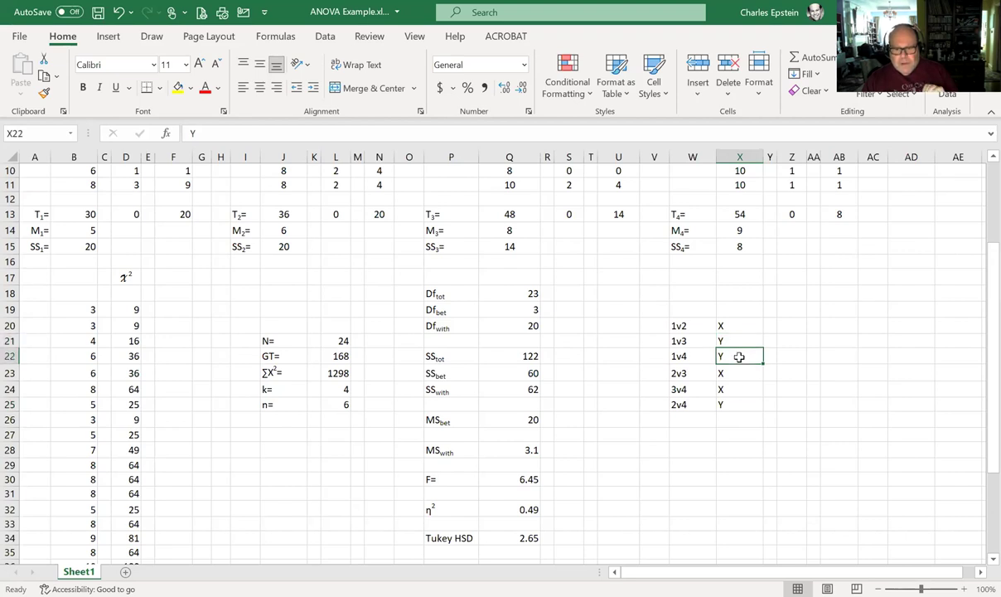
left_click(740, 403)
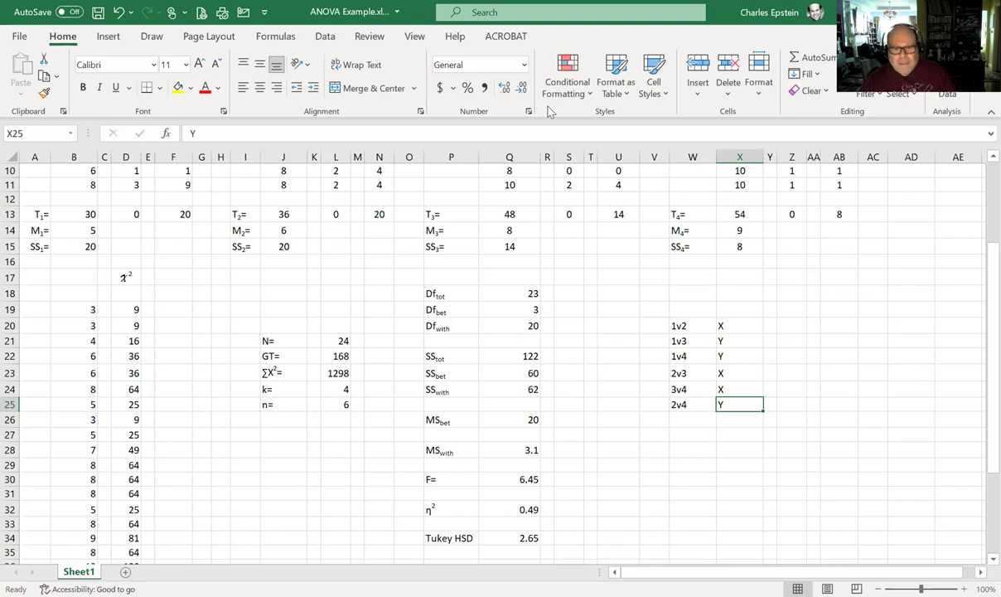
- Switch to ANOVA_Formulae.pdf in Adobe Acrobat and read the page 1 definitions of N, GT, ΣX², k and n
key("alt+Tab")
scroll(565, 417, "up", 5)
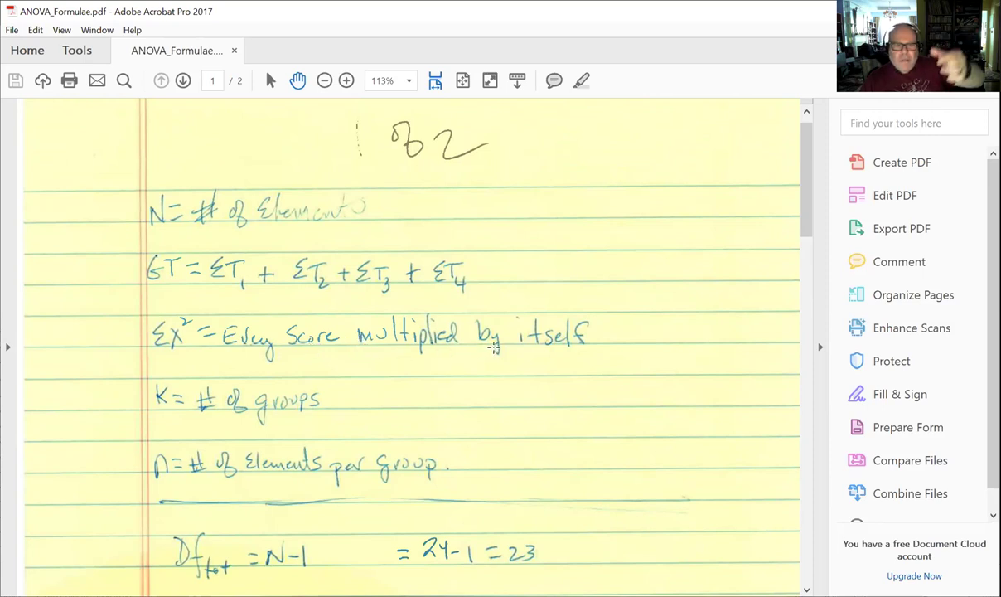
scroll(65, 320, "down", 1)
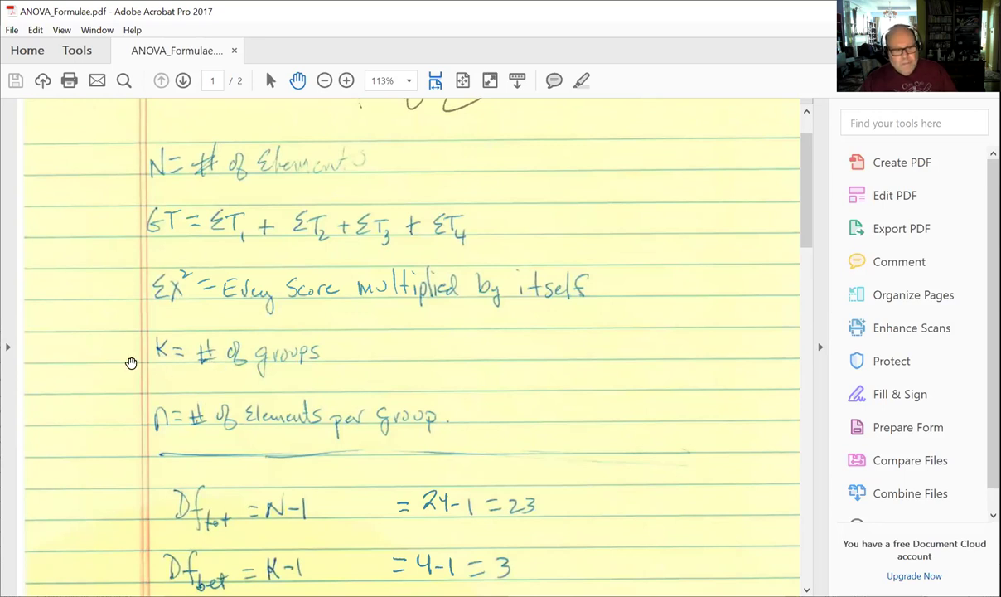
scroll(129, 362, "down", 1)
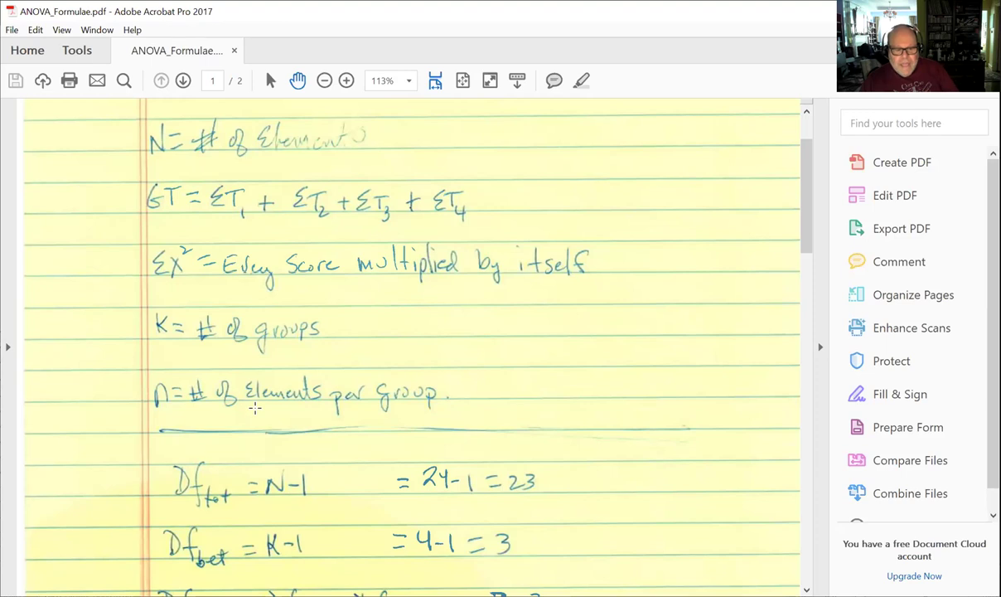
scroll(636, 371, "down", 3)
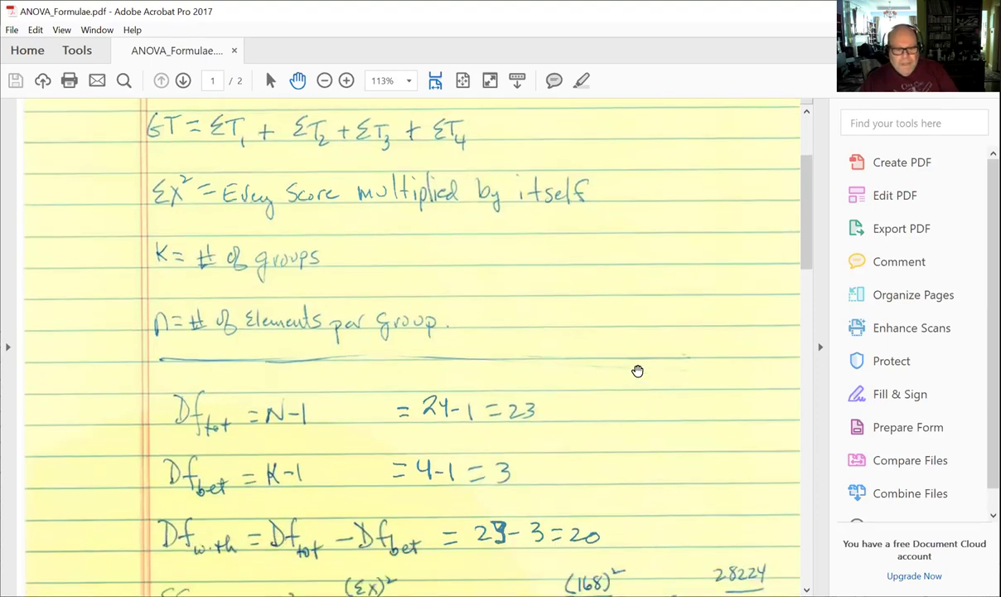
- Examine the handwritten degrees of freedom formulas and the SS total, between and within formulas on page 1
scroll(636, 371, "down", 1)
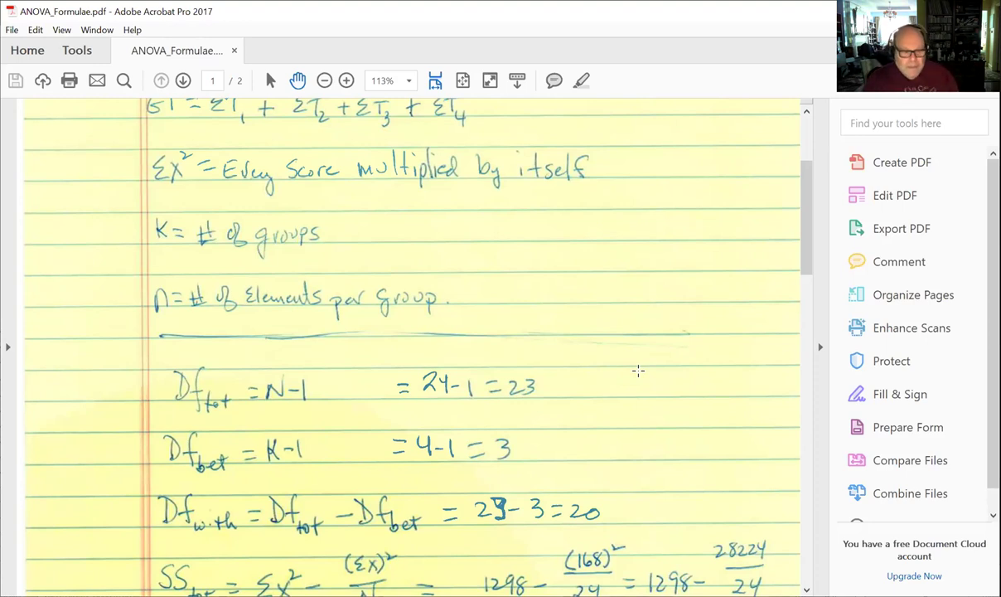
scroll(129, 420, "down", 1)
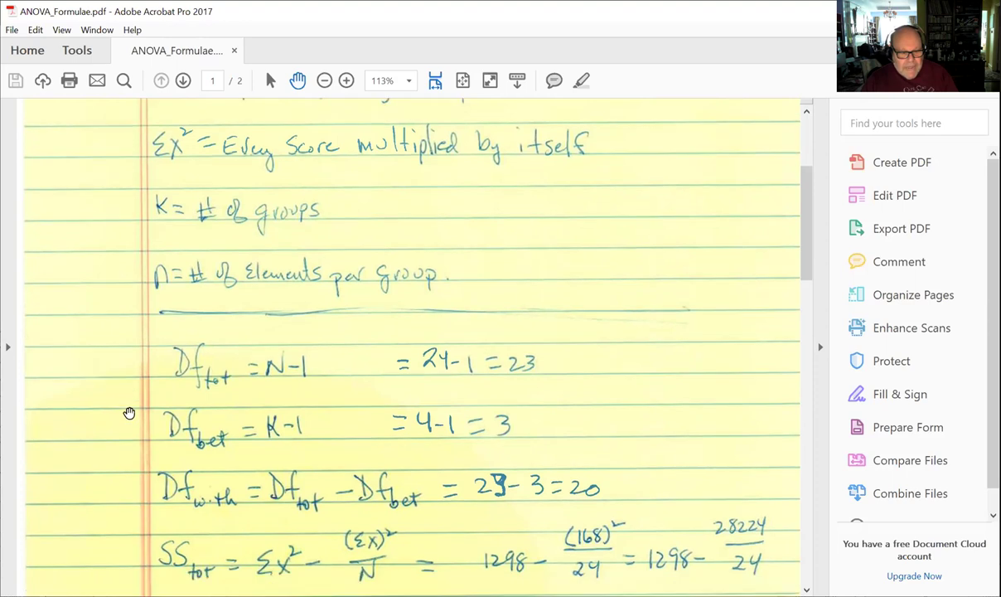
scroll(130, 420, "down", 1)
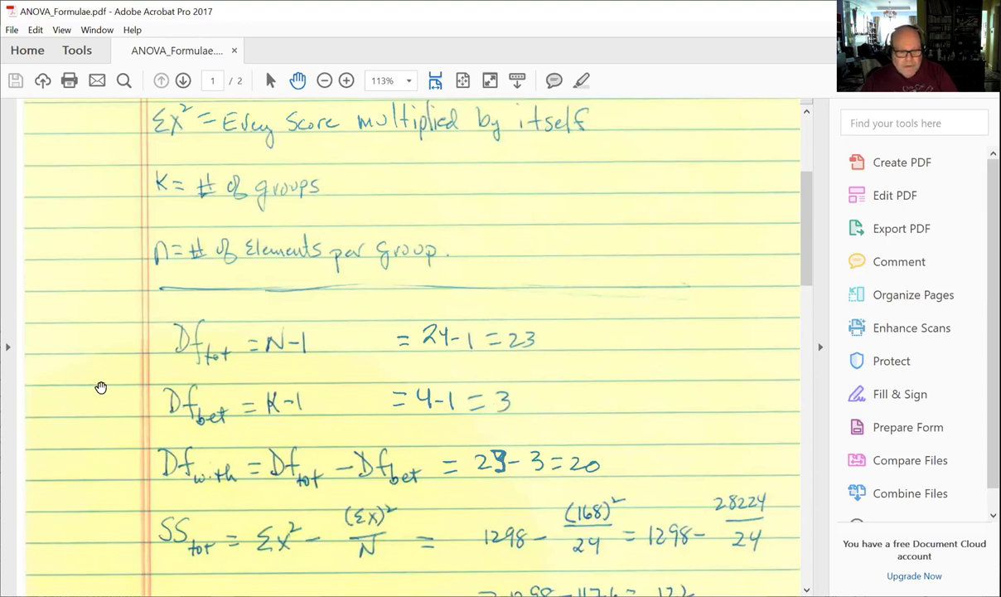
scroll(101, 391, "down", 1)
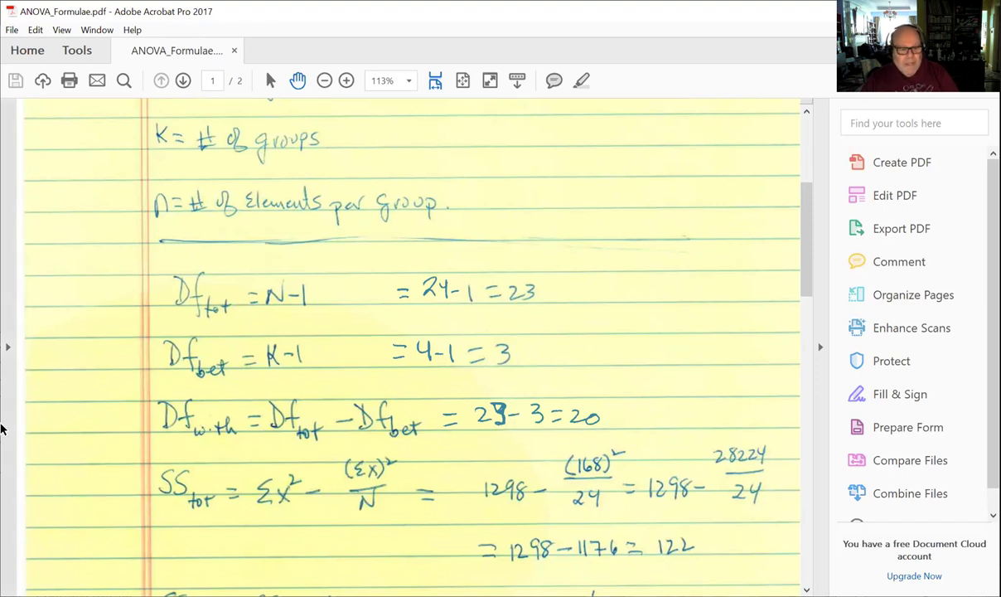
scroll(90, 413, "down", 2)
scroll(93, 414, "down", 1)
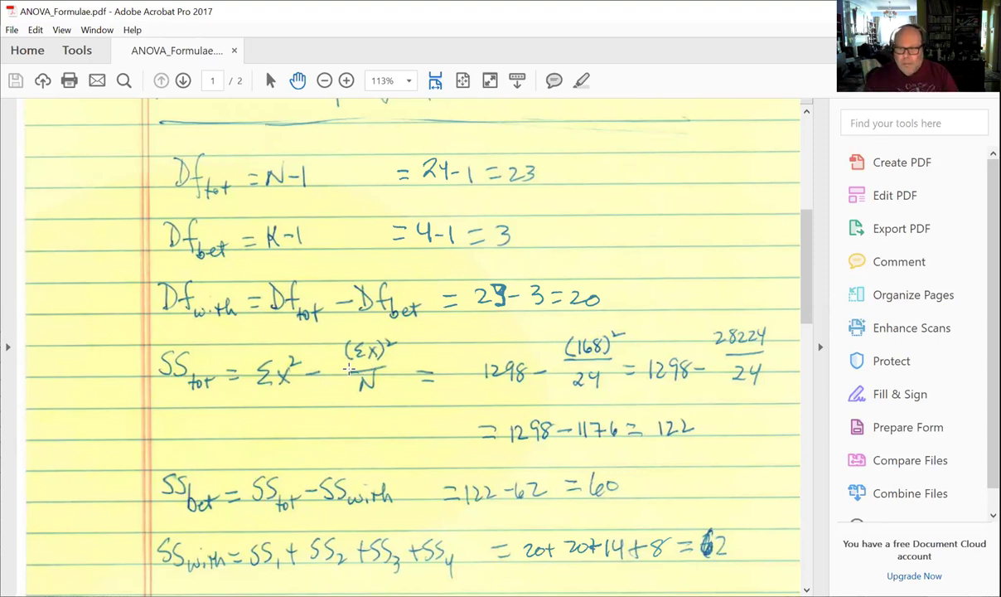
scroll(49, 377, "down", 2)
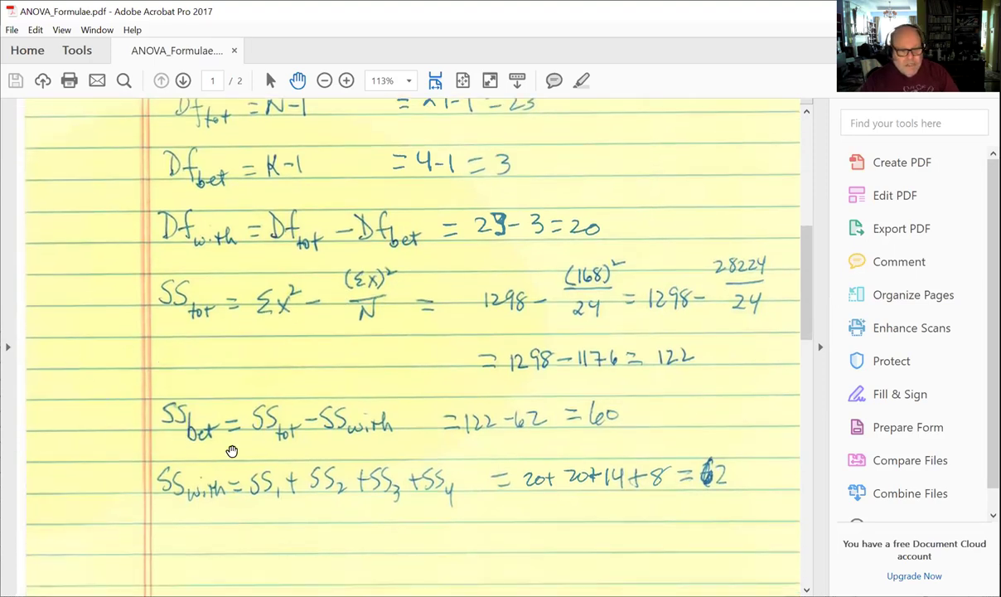
scroll(166, 399, "down", 1)
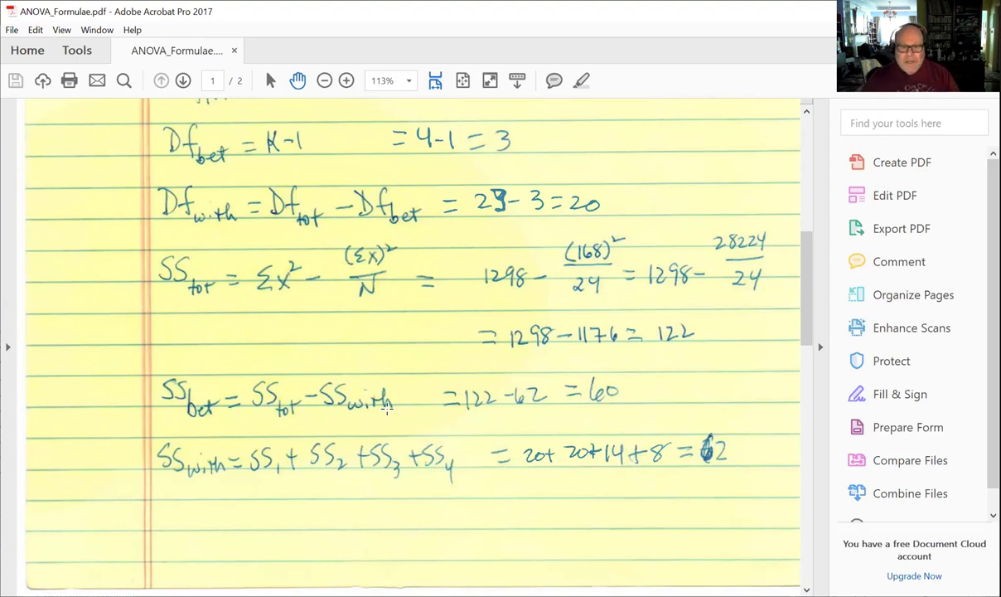
- Examine the MS between, MS within and F ratio formulas on page 2 of the handwritten notes
scroll(385, 406, "down", 8)
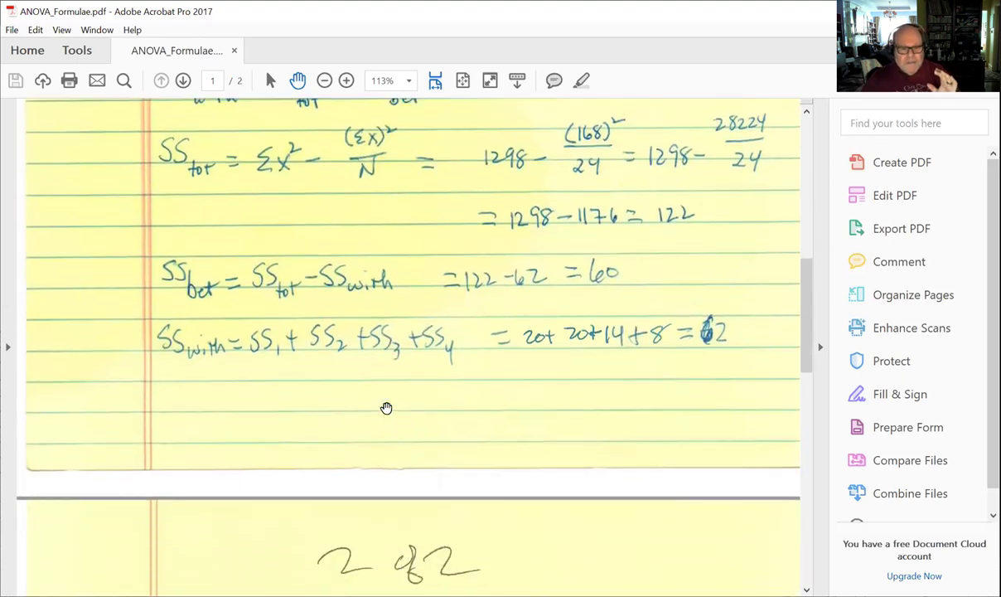
scroll(258, 448, "down", 2)
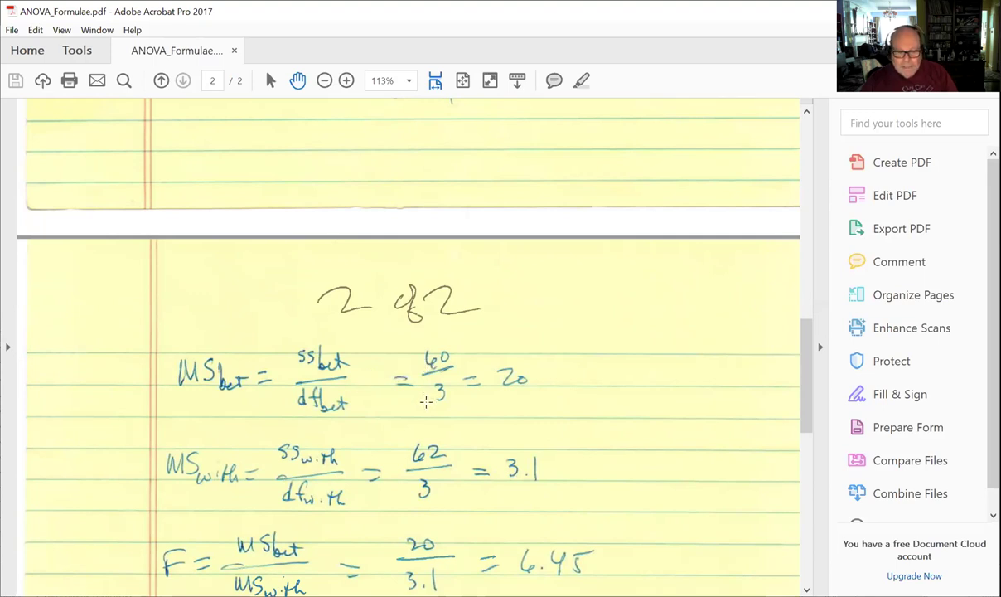
scroll(632, 413, "down", 1)
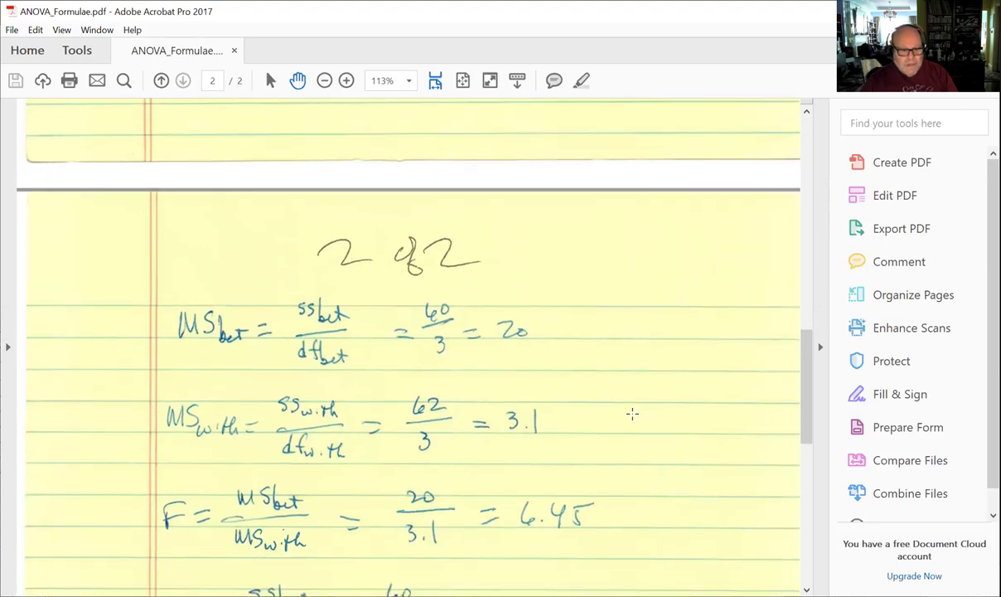
scroll(632, 413, "down", 1)
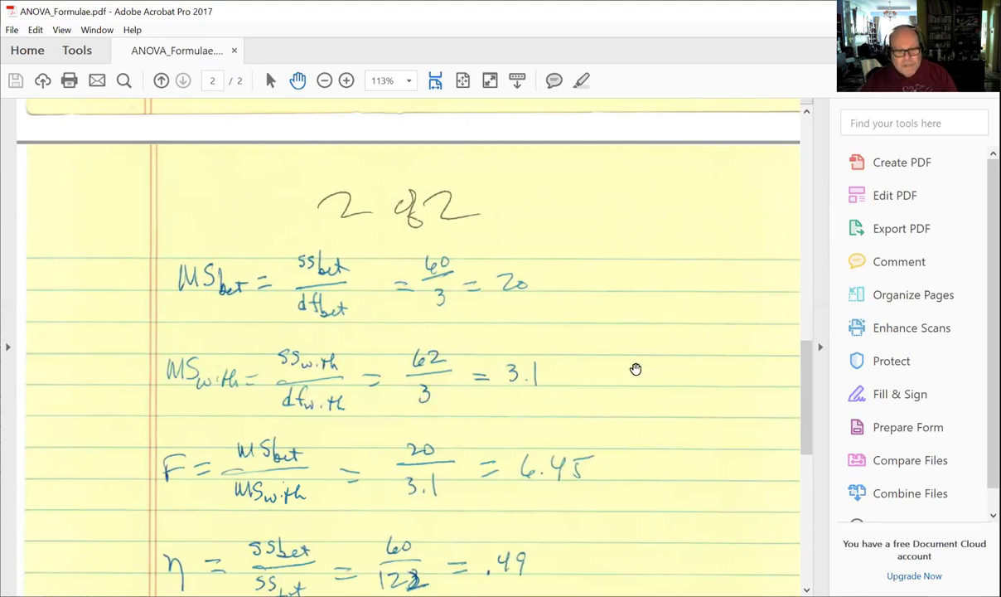
scroll(600, 348, "down", 2)
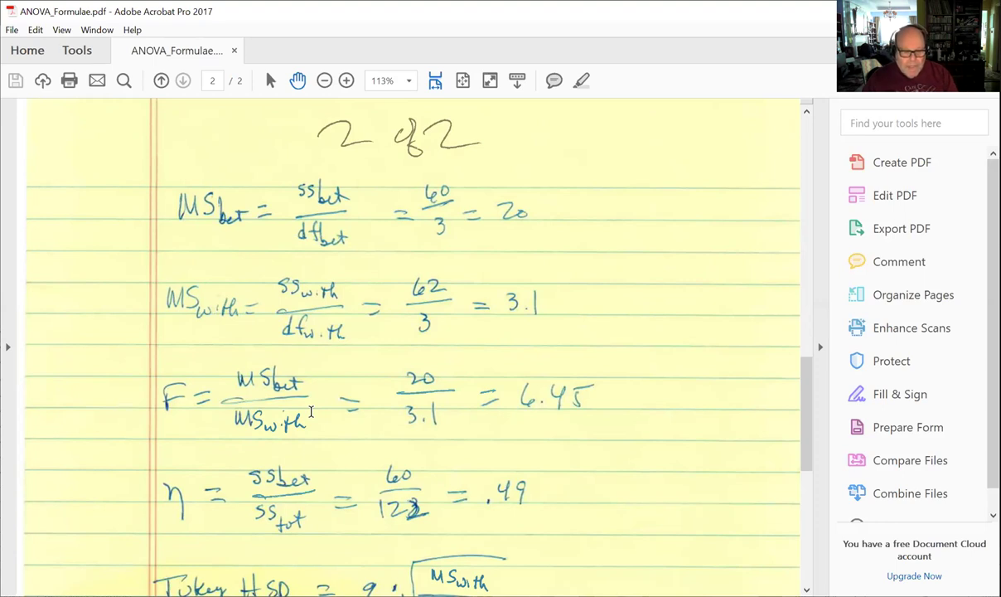
- Examine the η and Tukey HSD calculations on page 2, and return to the ANOVA Example workbook in Excel
scroll(614, 463, "down", 3)
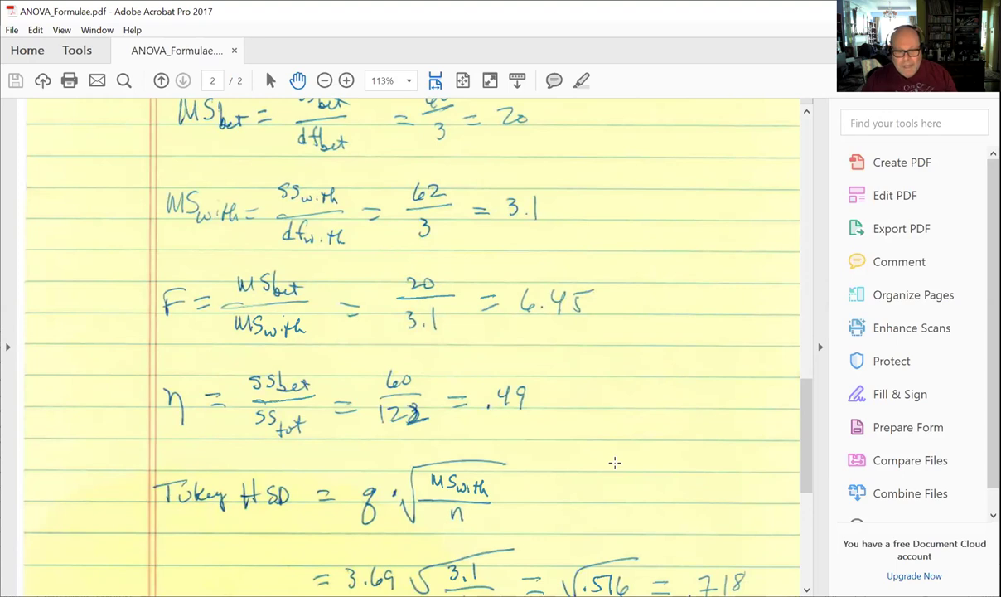
scroll(614, 462, "down", 4)
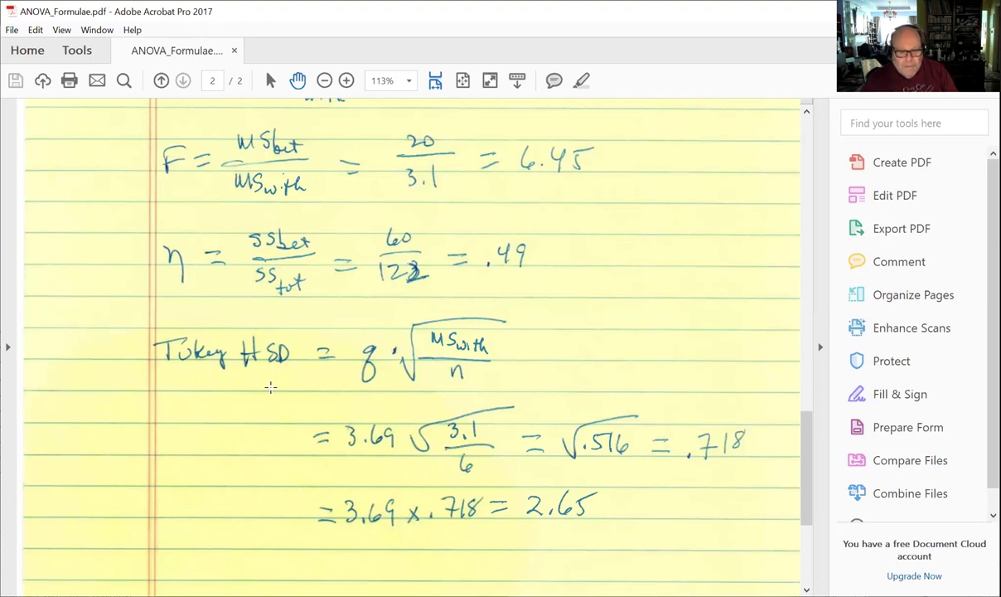
scroll(269, 387, "down", 2)
scroll(265, 386, "down", 6)
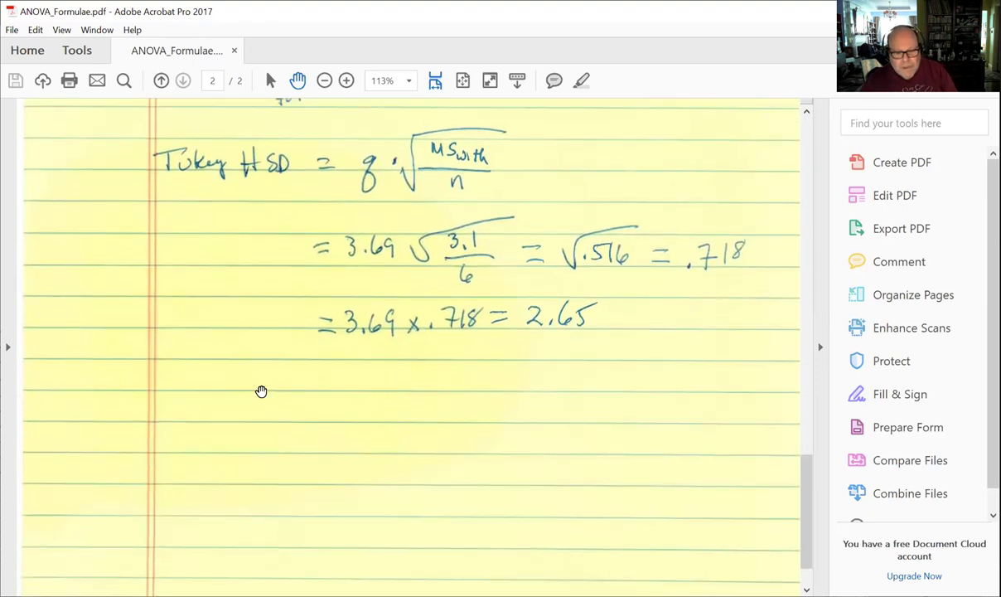
scroll(253, 399, "up", 3)
scroll(254, 398, "up", 2)
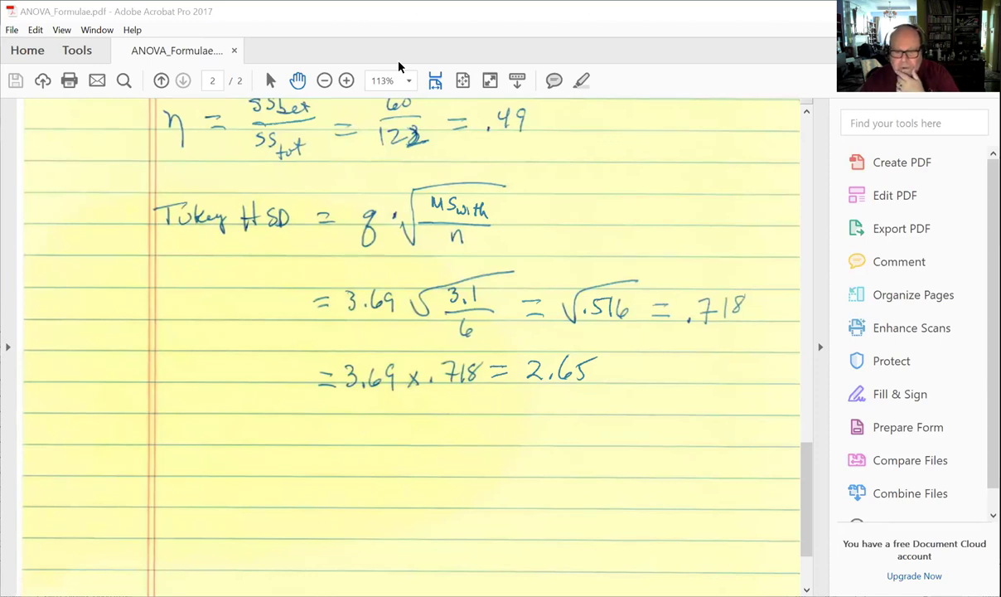
key("alt+Tab")
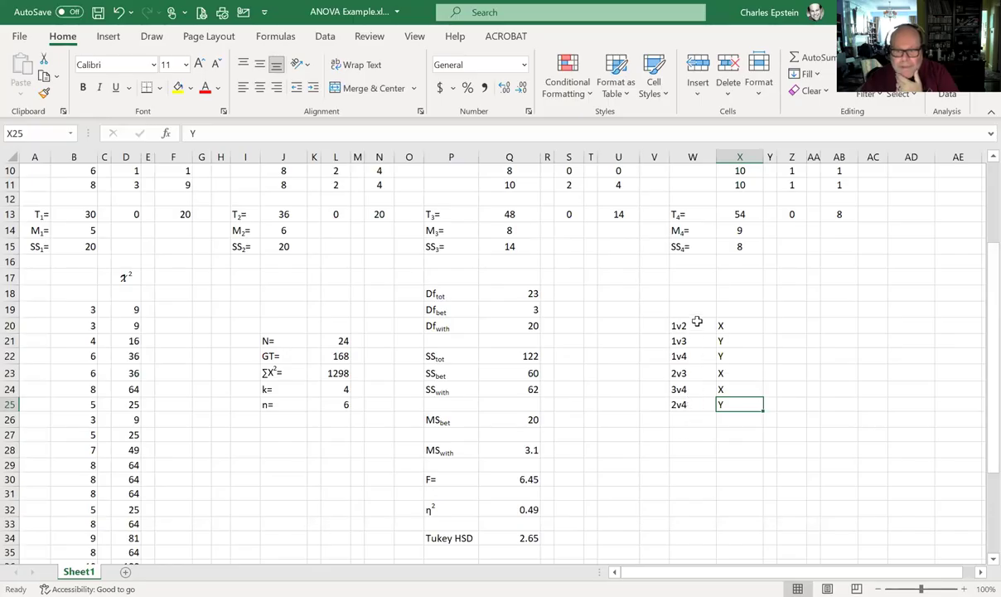